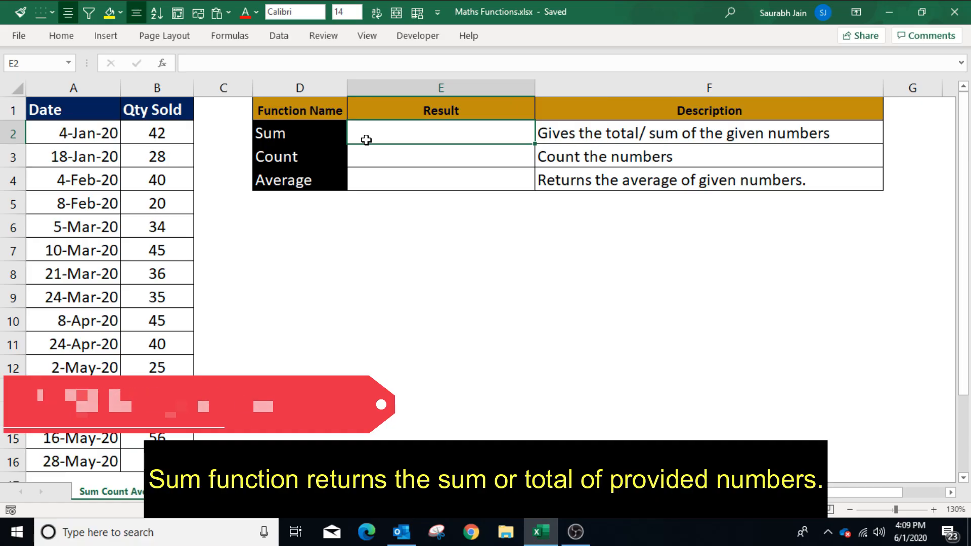
Enter a SUM formula over the quantities in B2:B16 in the Sum result cell, E2
type("=sum")
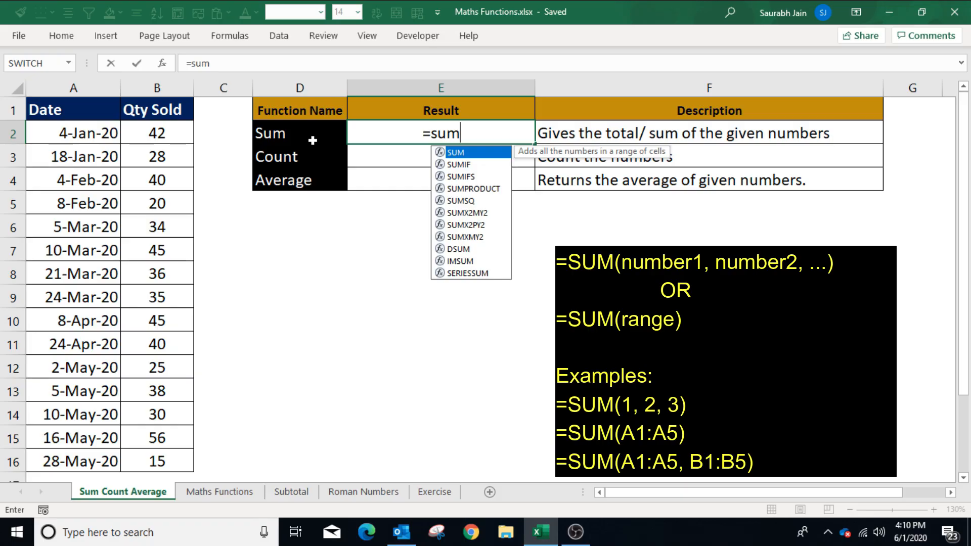
type("(")
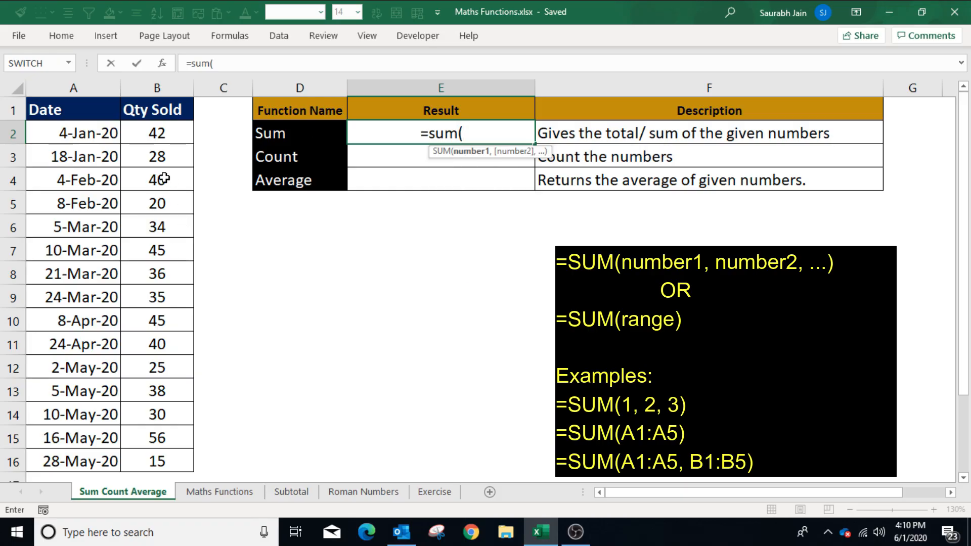
left_click(146, 131)
left_click_drag(149, 170, 150, 460)
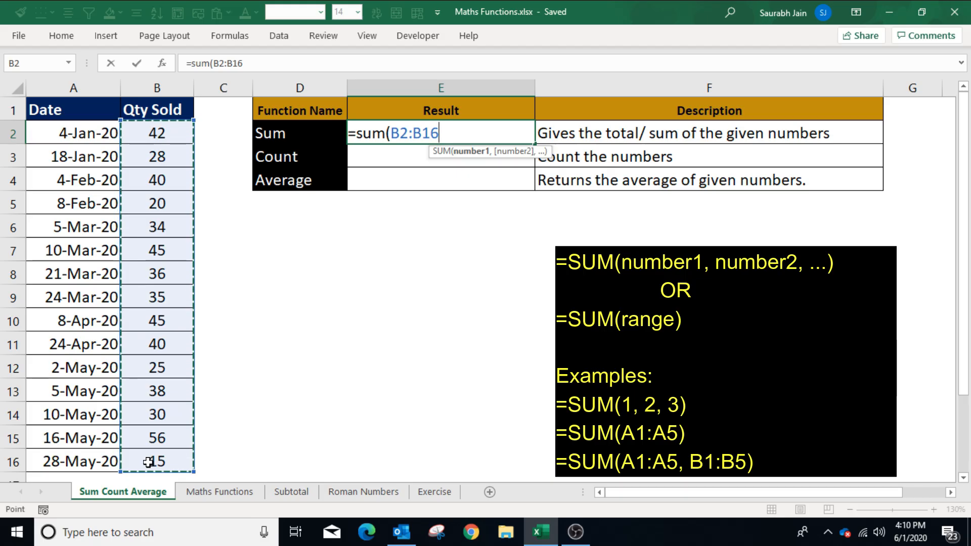
key("Return")
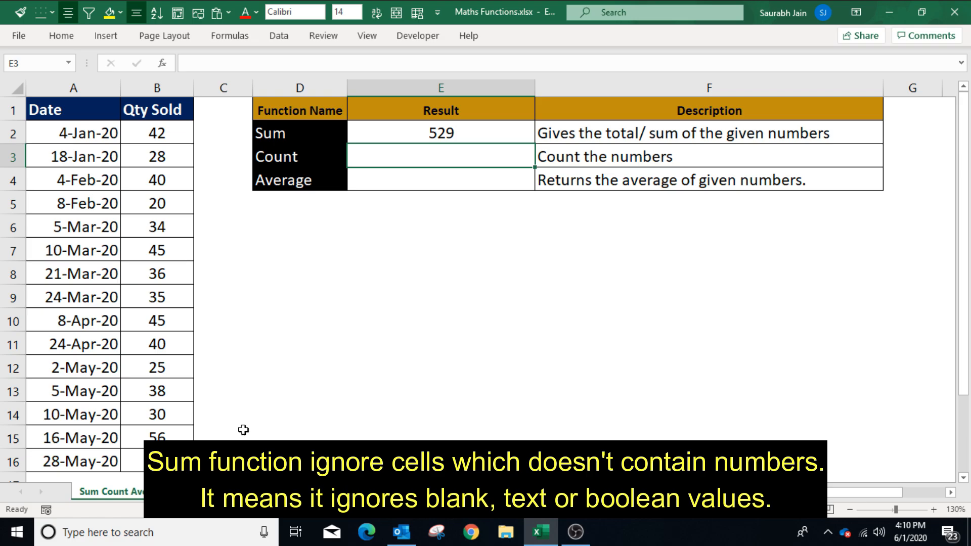
Clear the 8-Feb-20 quantity in B5 and replace the 24-Mar-20 quantity in B9 with "text"
left_click(160, 205)
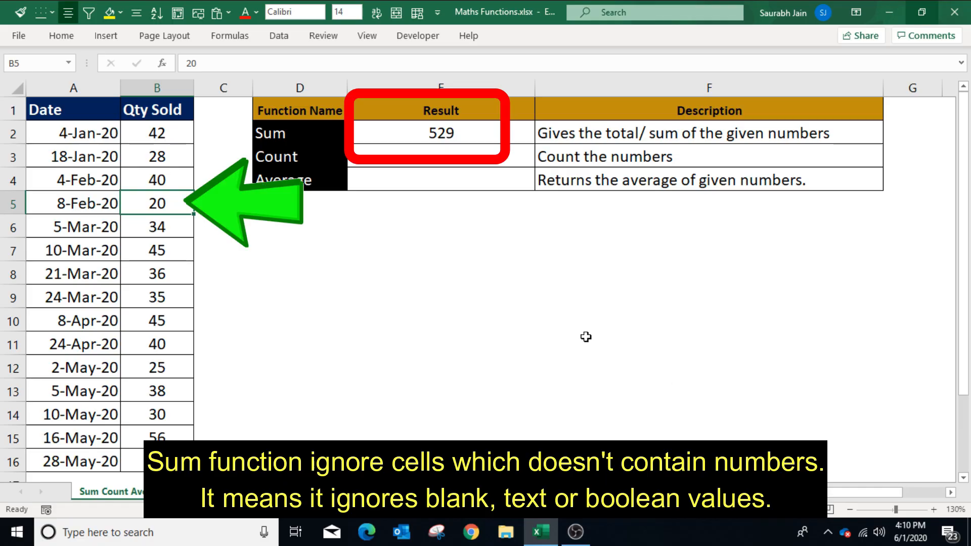
key("Delete")
left_click(183, 296)
type("tex")
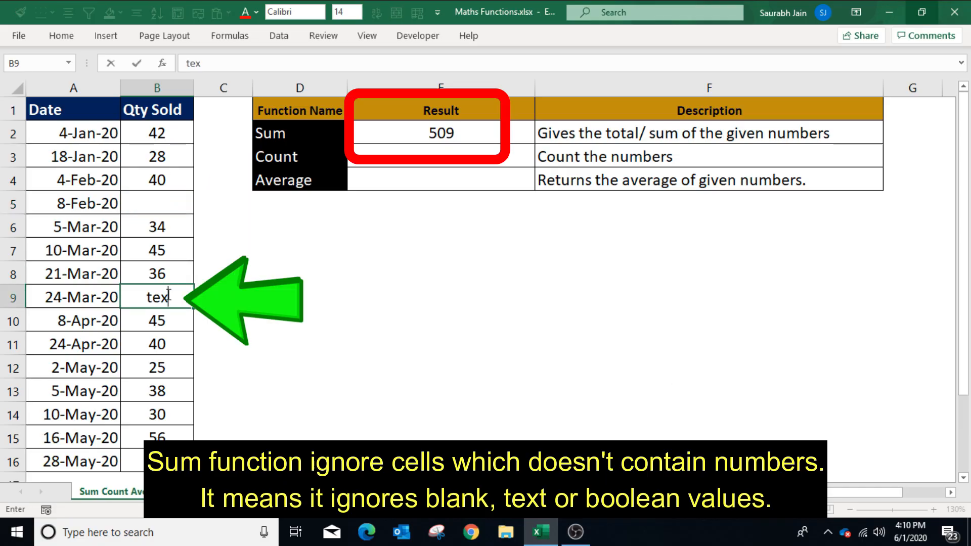
type("t")
key("Down")
Replace the 2-May-20 quantity in B12 with the boolean value true
key("Down")
key("Down")
type("t")
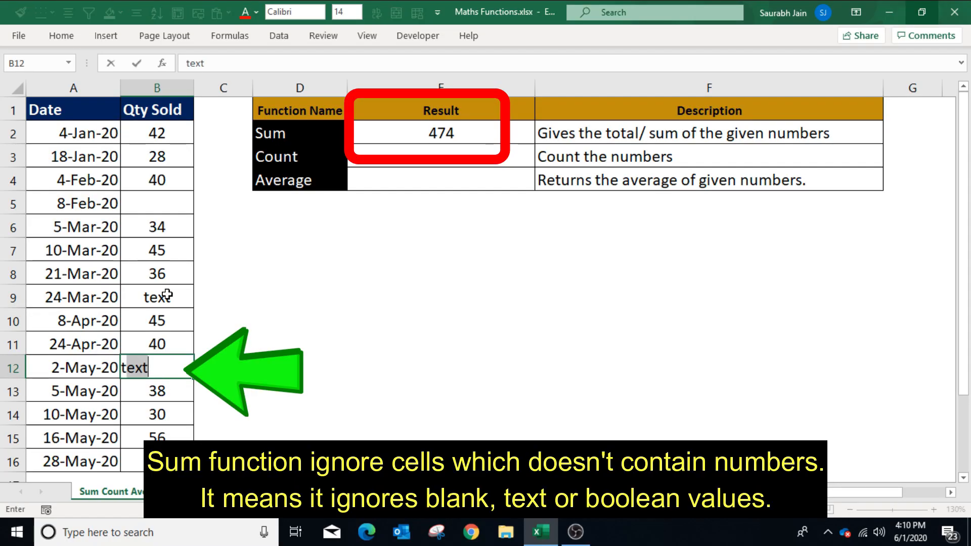
type("rue")
key("Return")
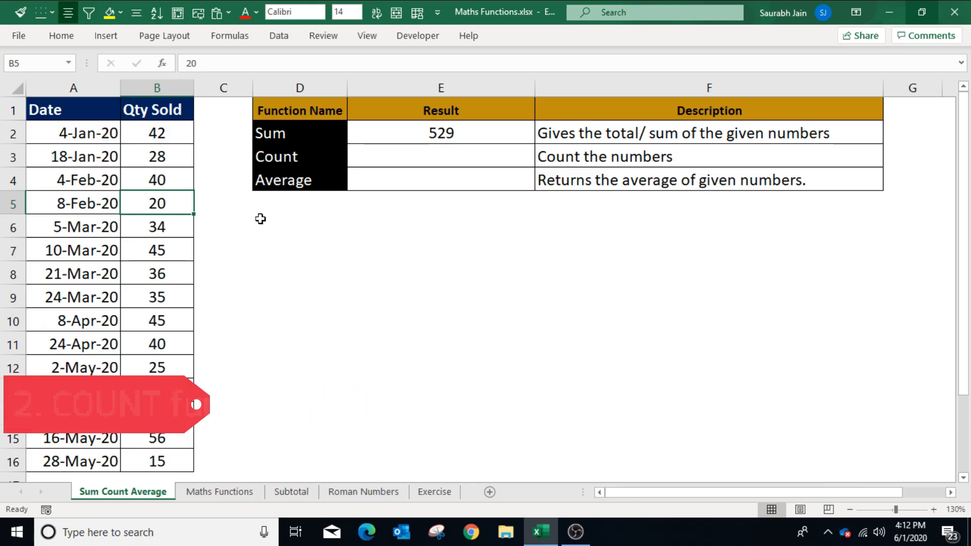
Enter the formula =count(B2:B16) in the Count result cell, E3
left_click(386, 153)
type("=count")
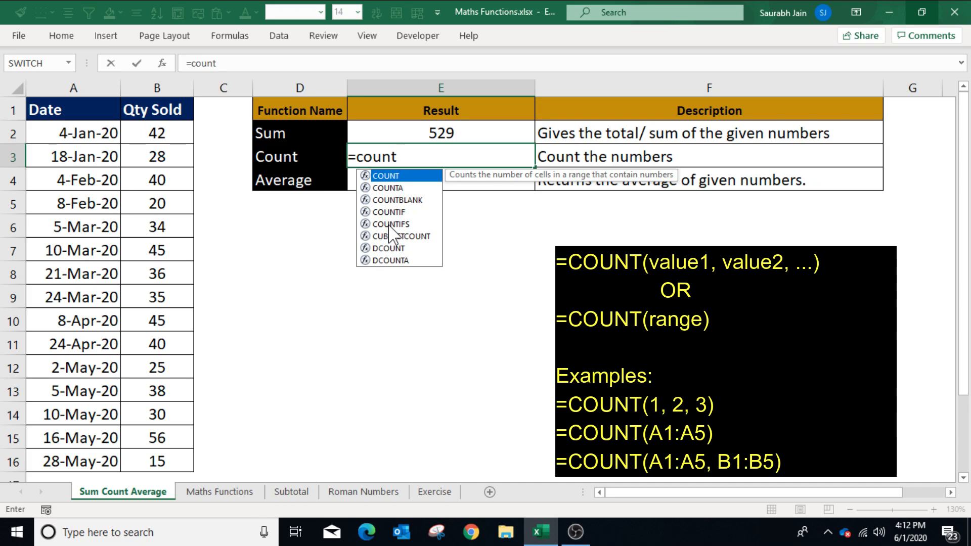
type("(")
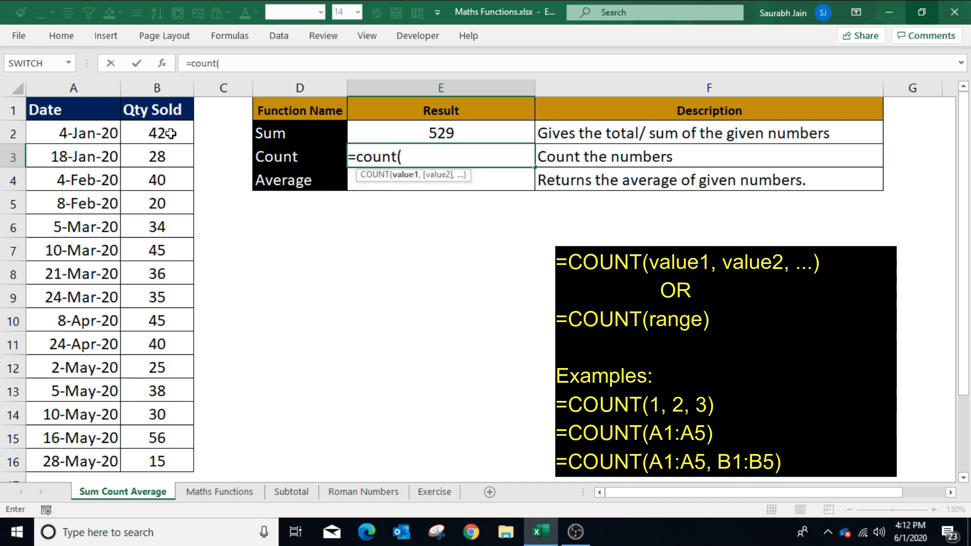
left_click_drag(177, 134, 147, 463)
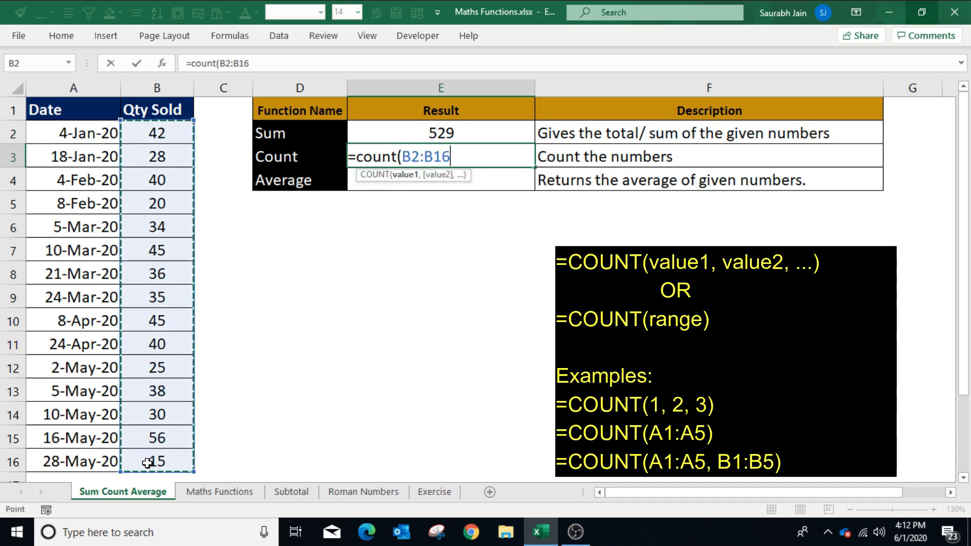
type(")")
key("Return")
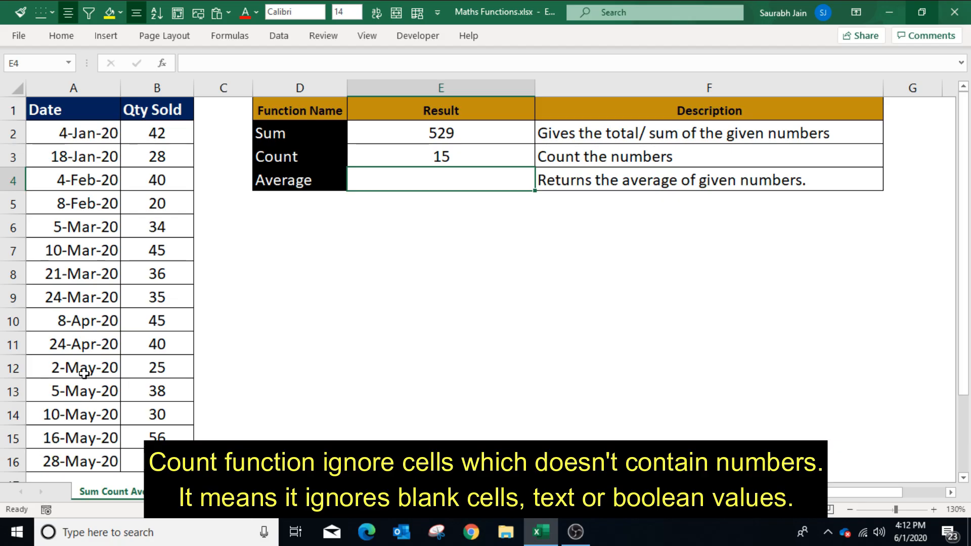
Clear the quantity in B5 and overwrite the quantity in B9 with "text" to test the COUNT formula
left_click(147, 210)
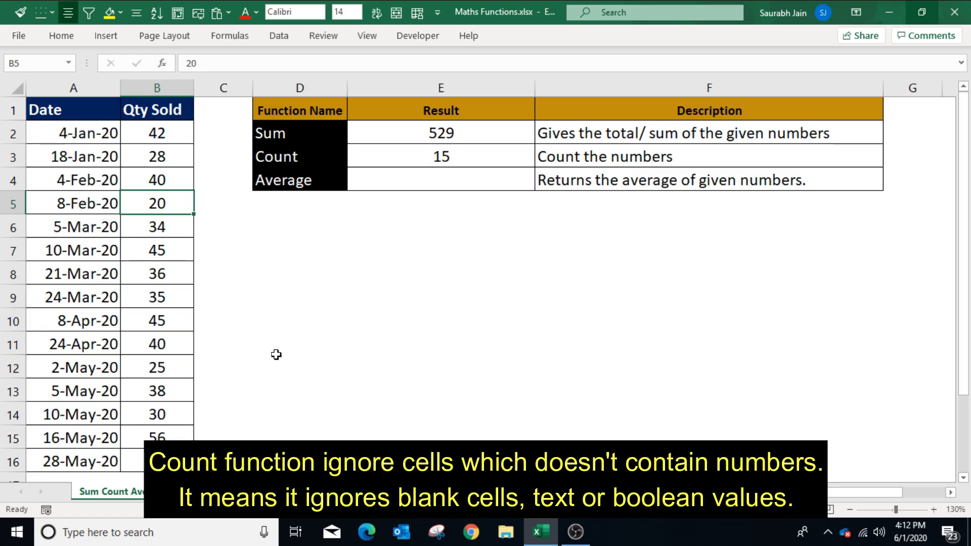
key("Delete")
key("Down")
key("Down")
key("Down")
key("Down")
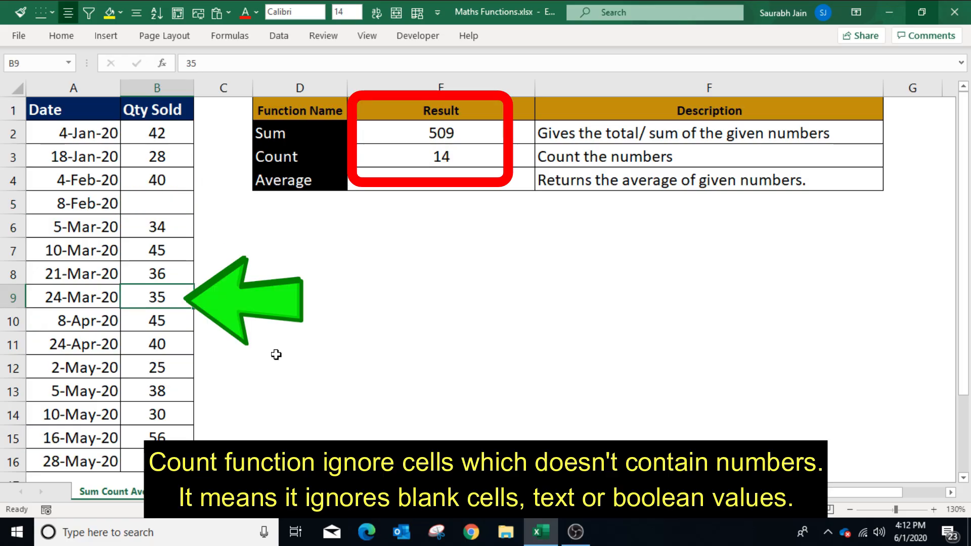
type("text")
key("Down")
Replace the 5-May-20 quantity in B13 with the boolean value false
key("Down")
key("Down")
key("Down")
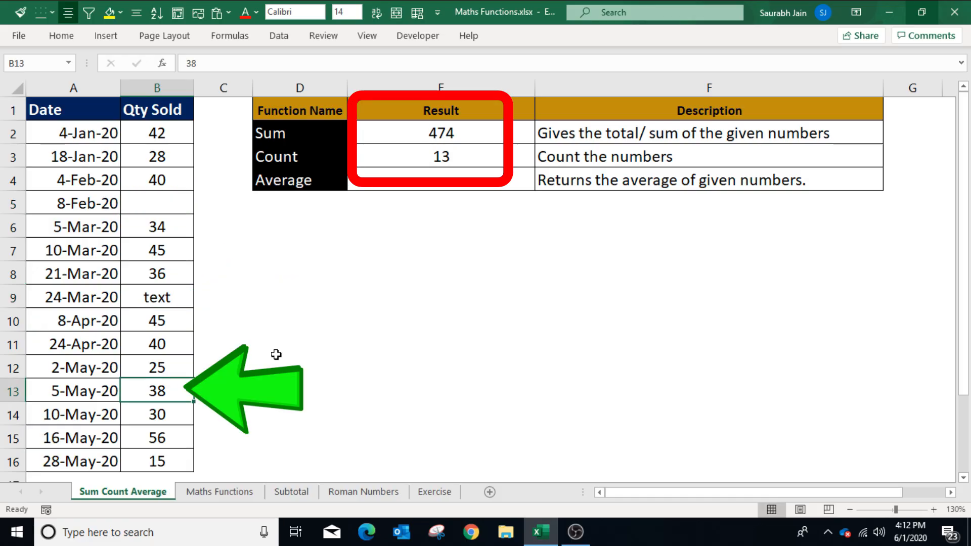
type("false")
key("Return")
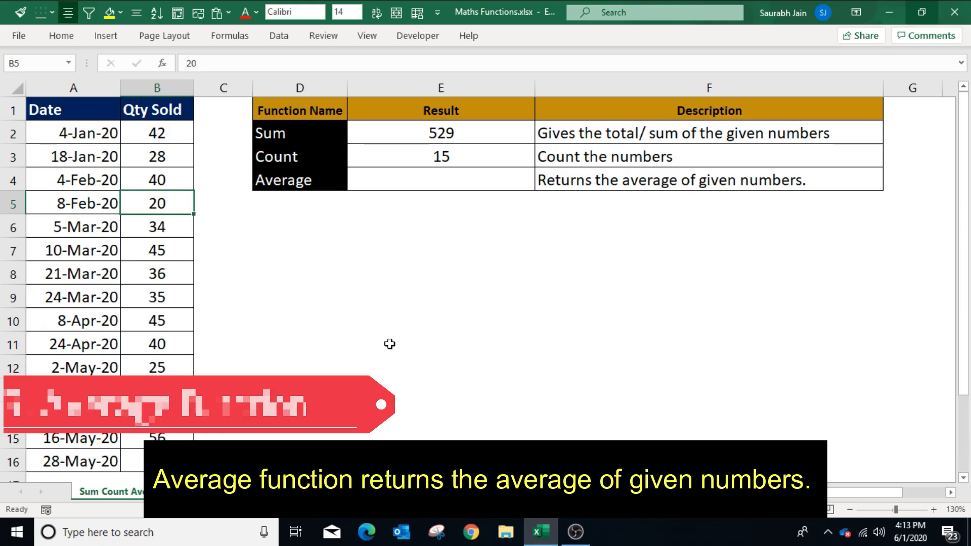
Enter the formula =average(B2:B16) in the Average result cell, E4
left_click(428, 185)
type("=")
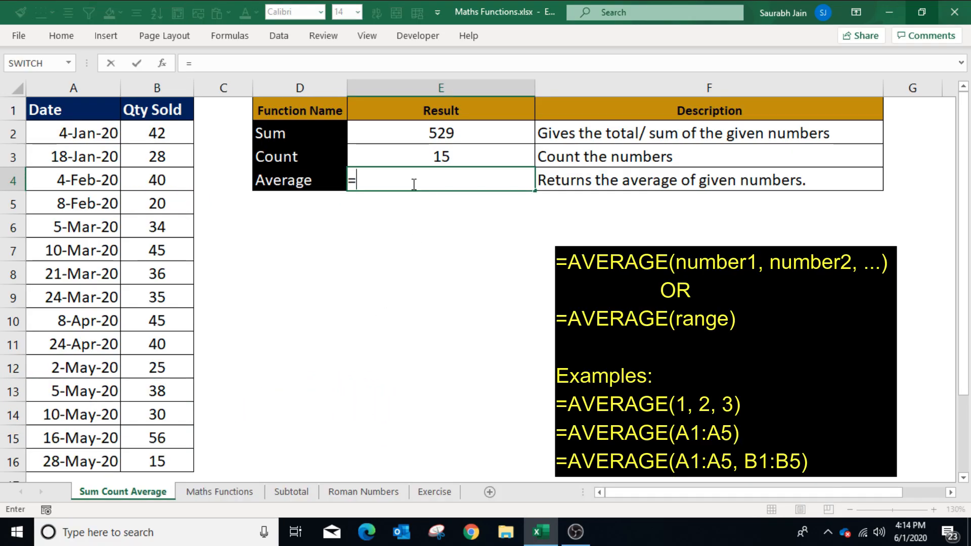
type("average")
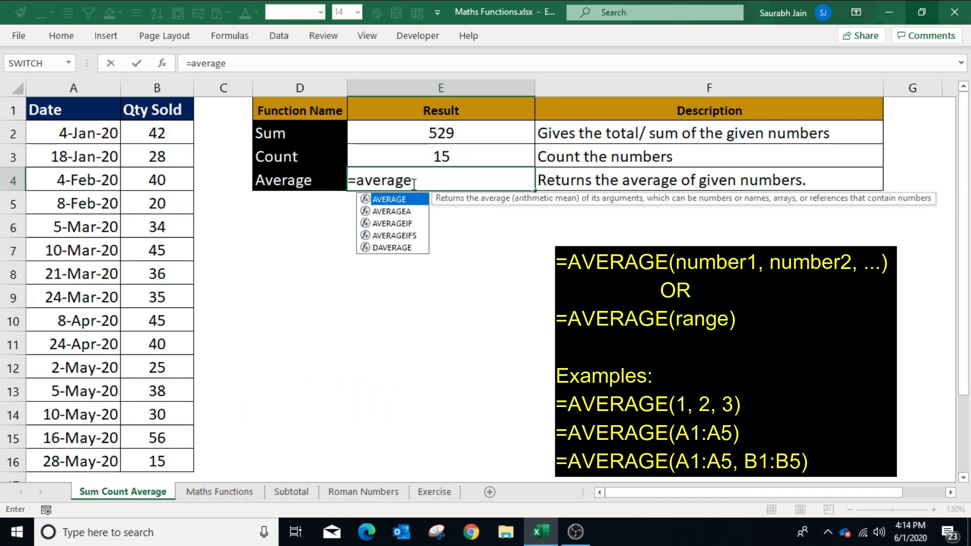
type("(")
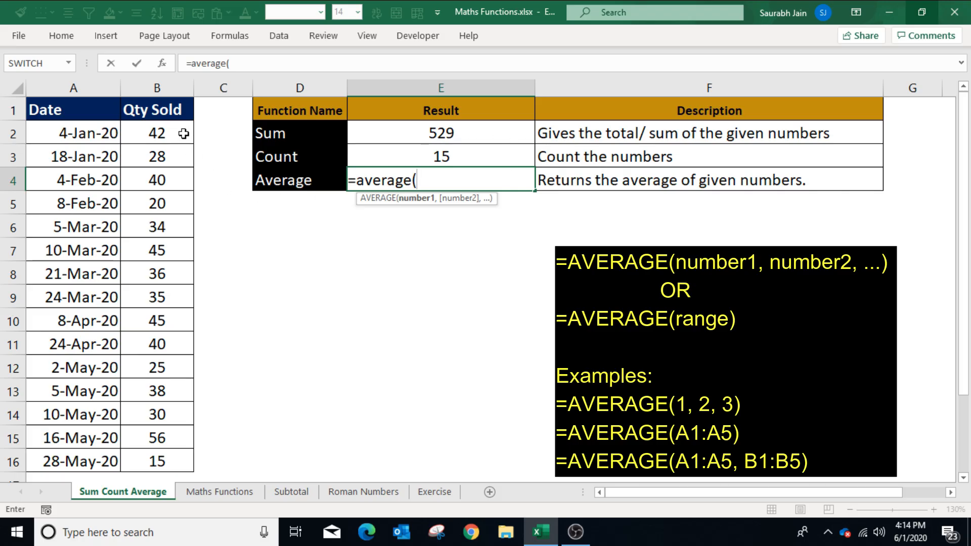
left_click_drag(165, 132, 151, 461)
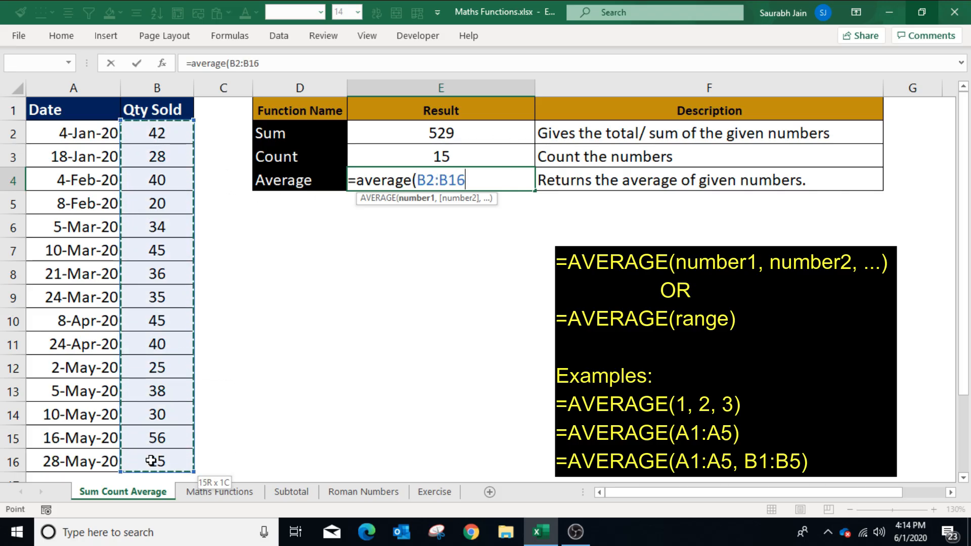
type(")")
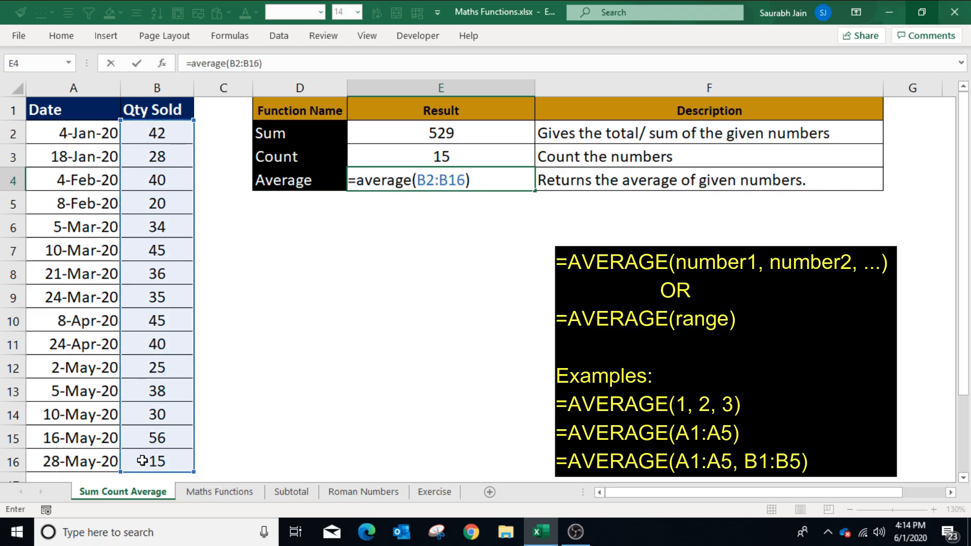
key("Return")
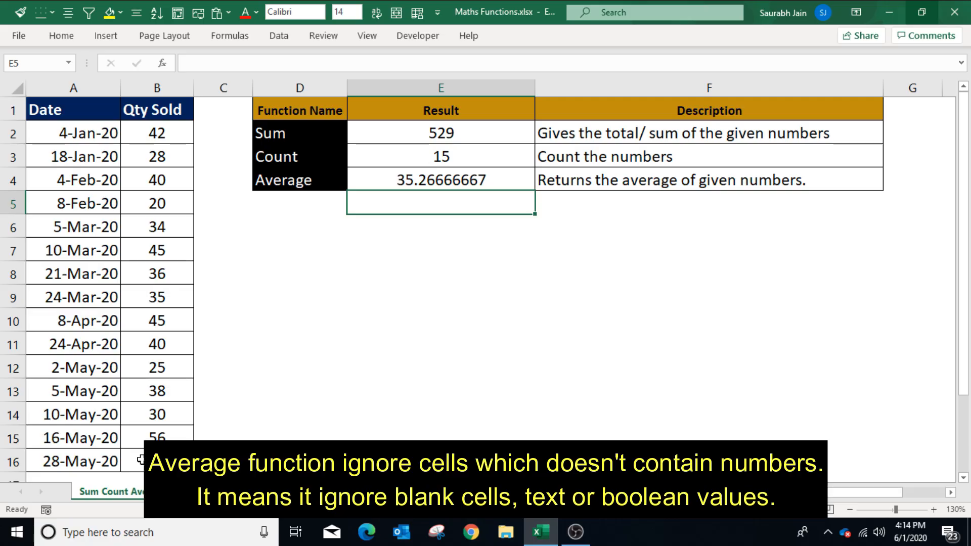
Clear the 4-Feb-20 quantity in B4 and replace the 24-Mar-20 quantity in B9 with "text"
left_click(157, 180)
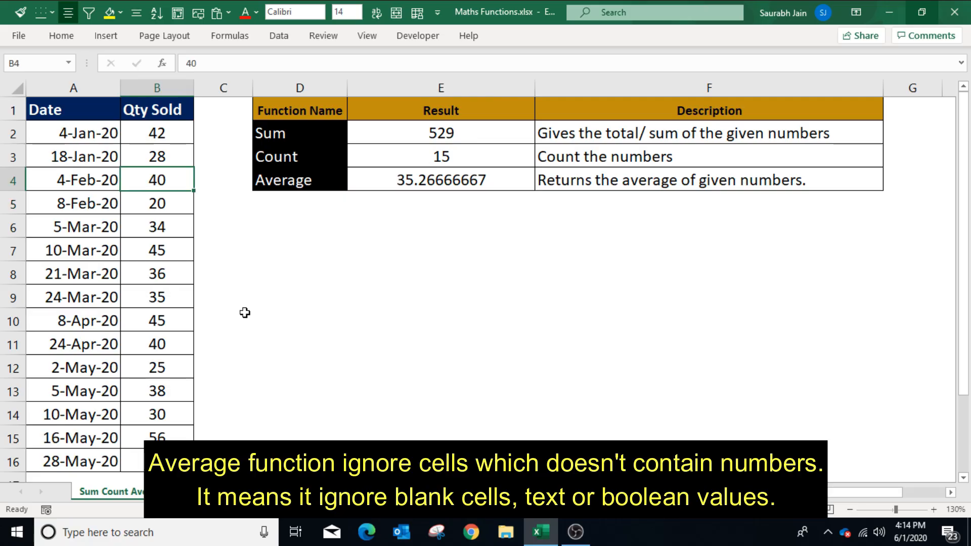
key("Delete")
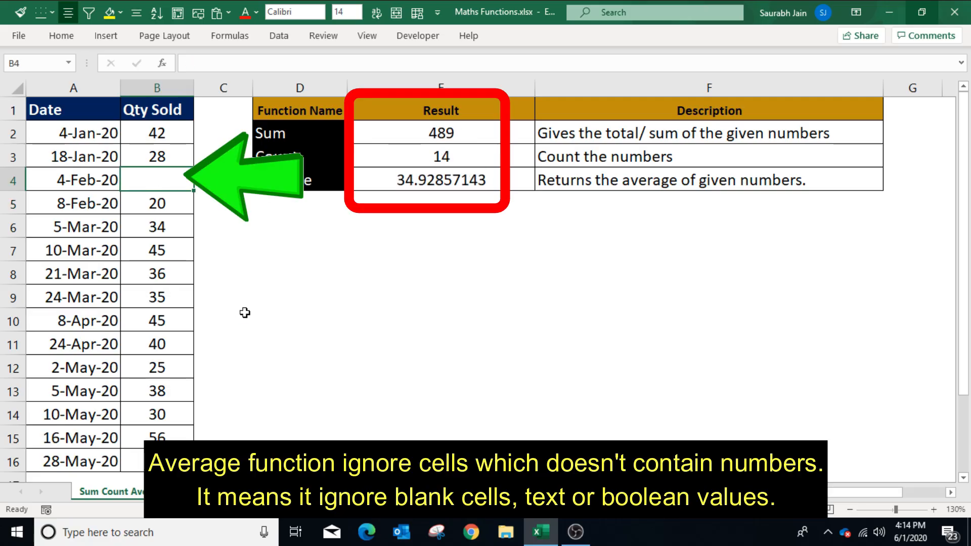
key("Down")
key("Down")
key("Down")
key("Down")
key("Down")
type("text")
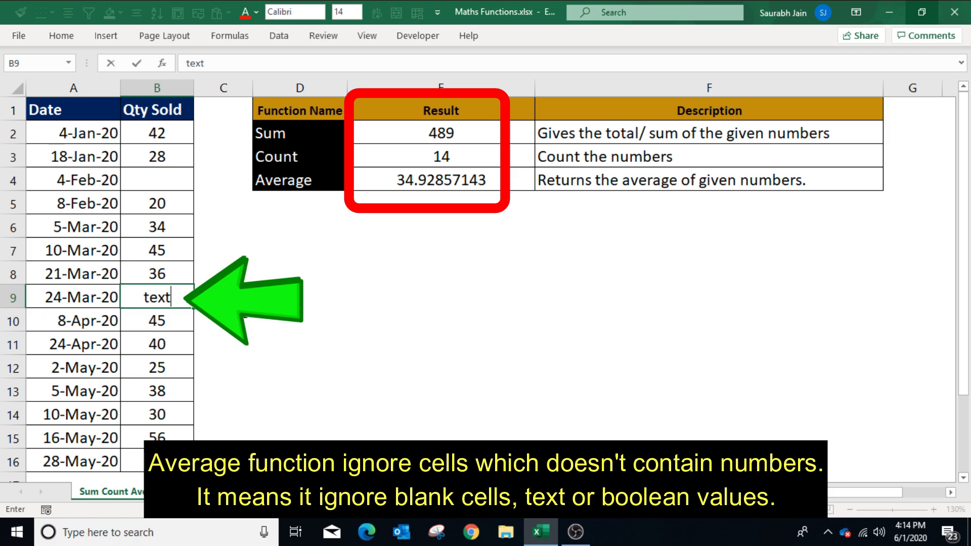
key("Return")
Replace the 2-May-20 quantity in B12 with the boolean value false
key("Down")
key("Down")
type("false")
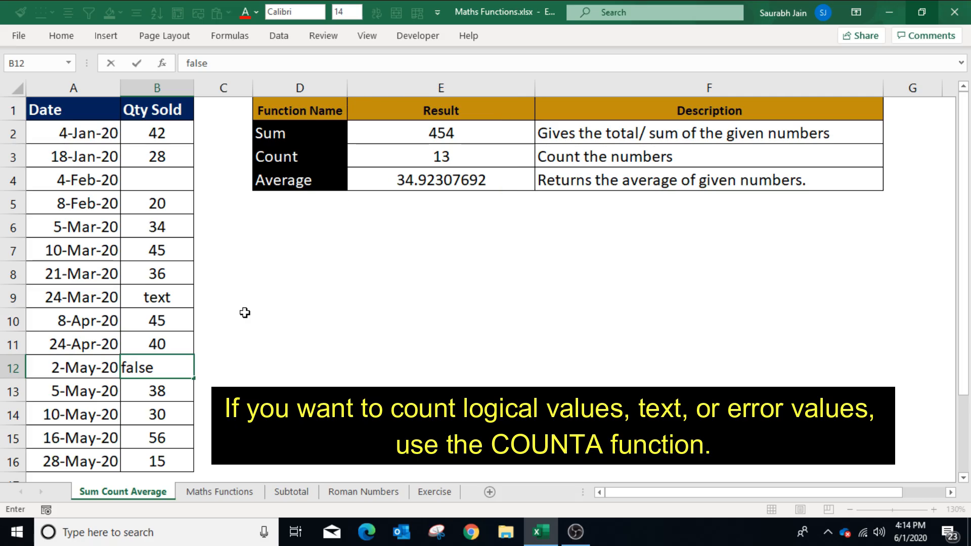
key("Return")
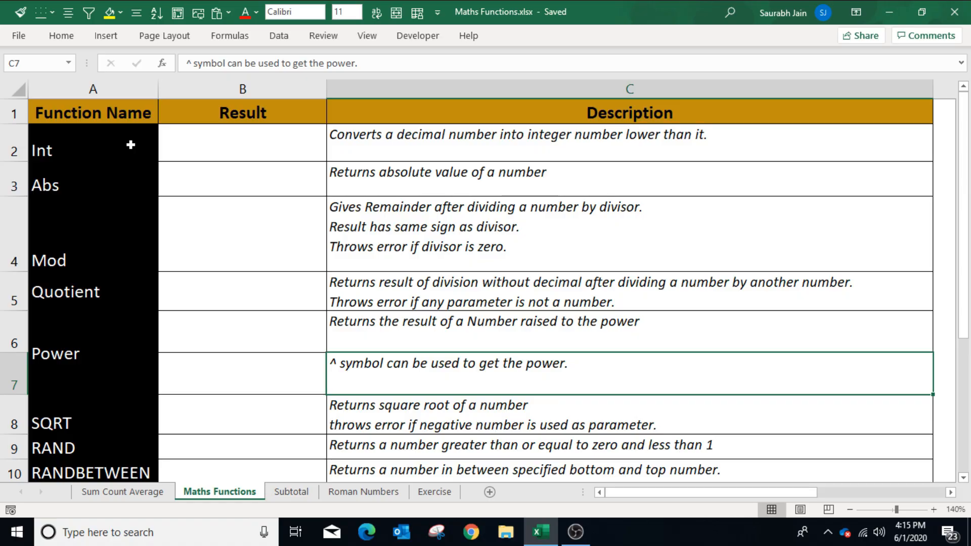
Enter the formula =Int(23.9) in the Int result cell, B2, on the Maths Functions sheet
left_click(195, 133)
type("=")
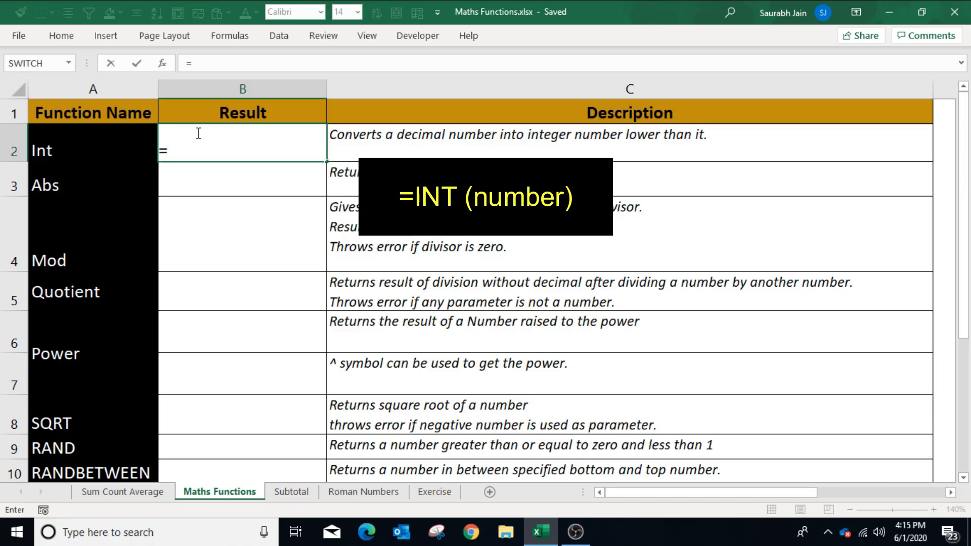
type("Int(")
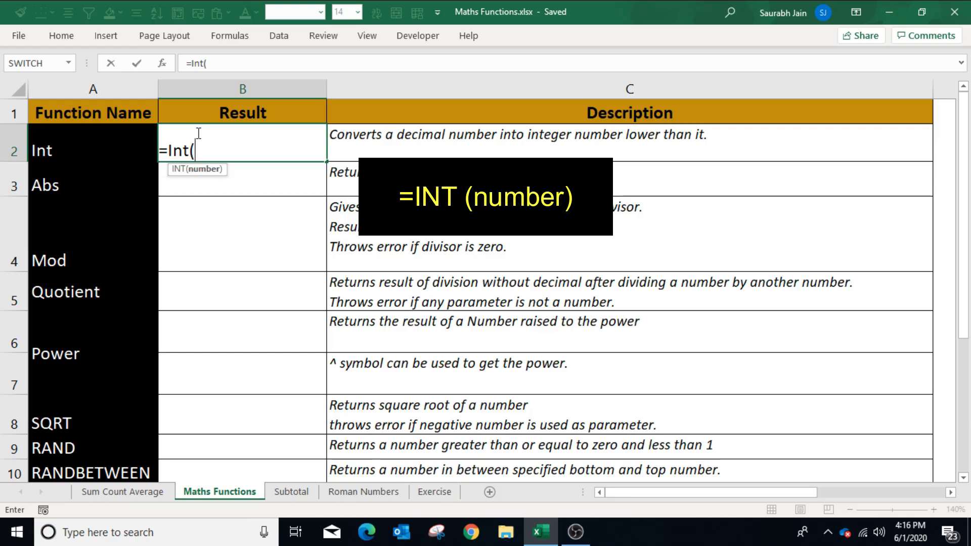
type("23.9")
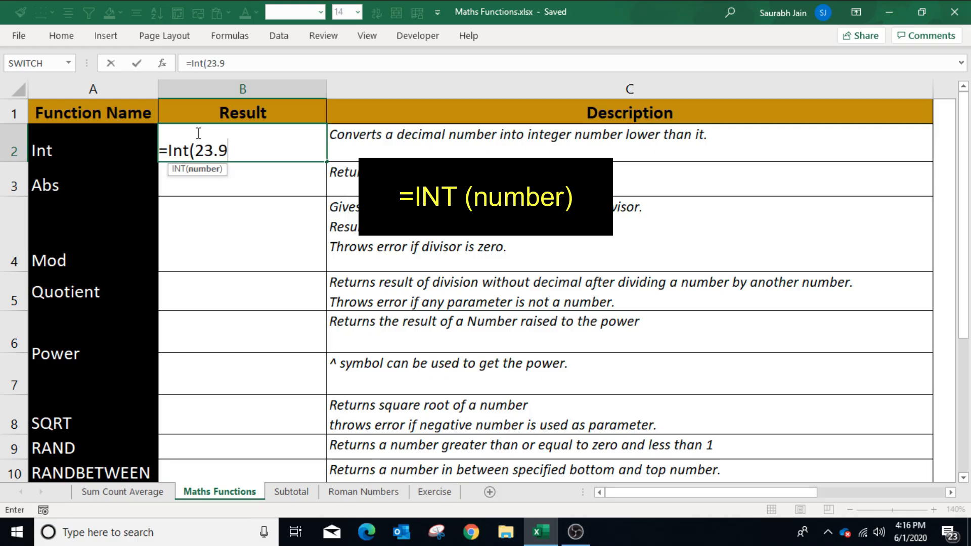
type(")")
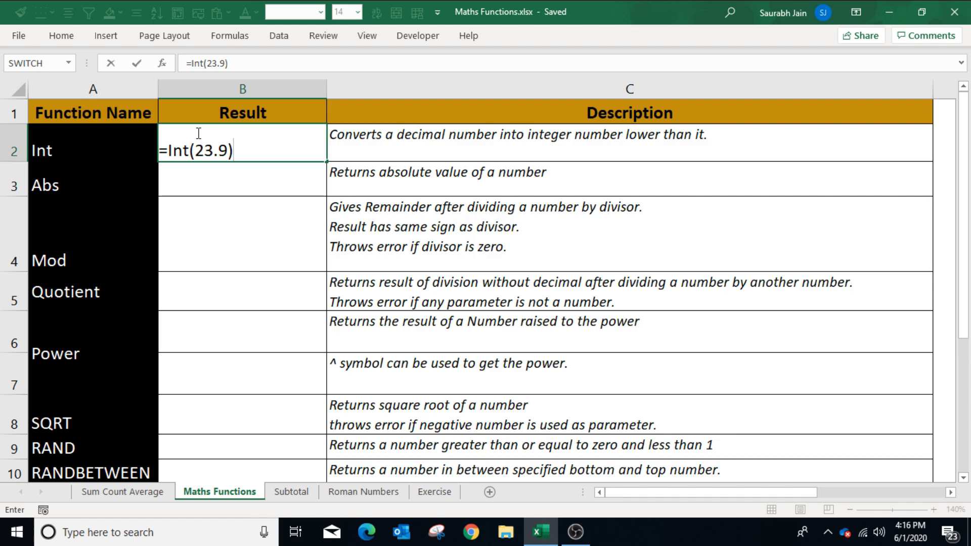
key("ctrl+Return")
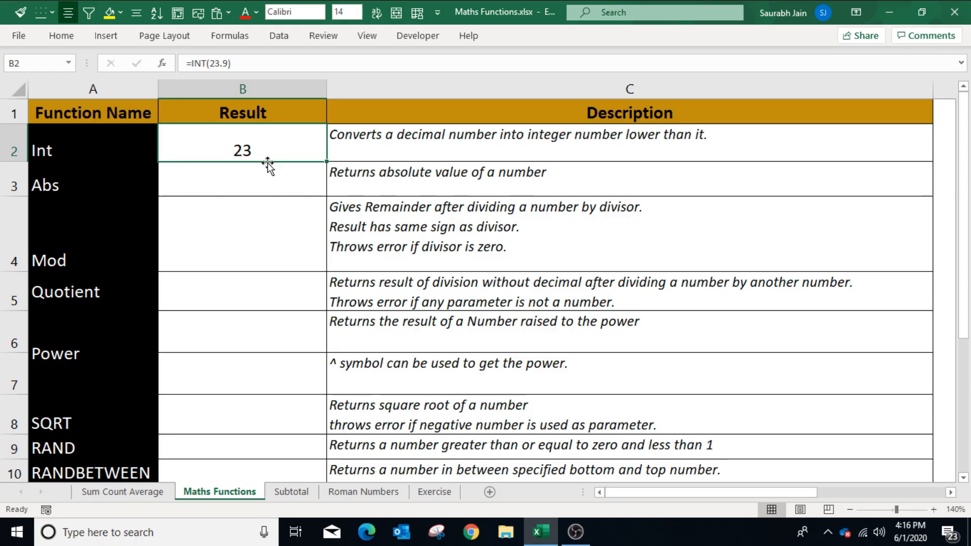
Change the number in the INT formula in B2 to -23.9
left_click(210, 63)
type("-24")
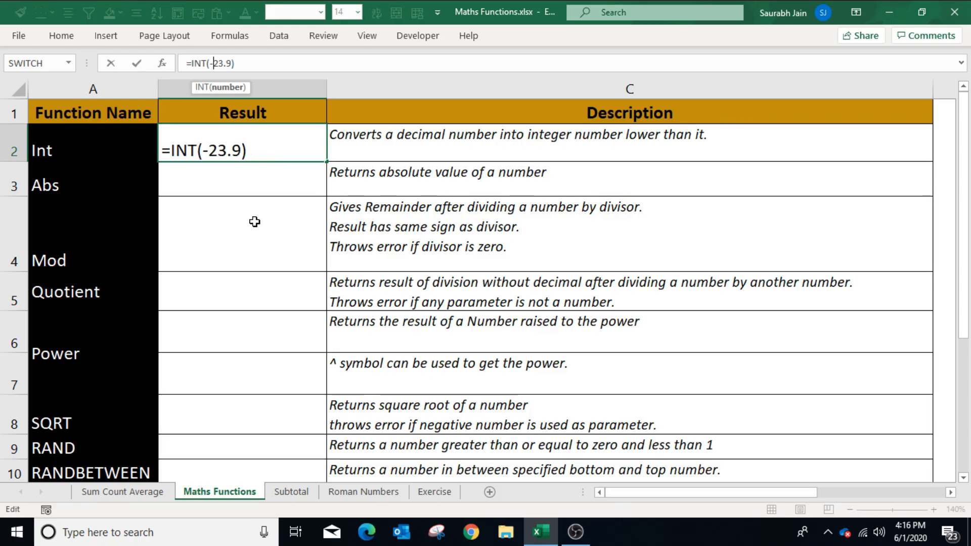
key("Return")
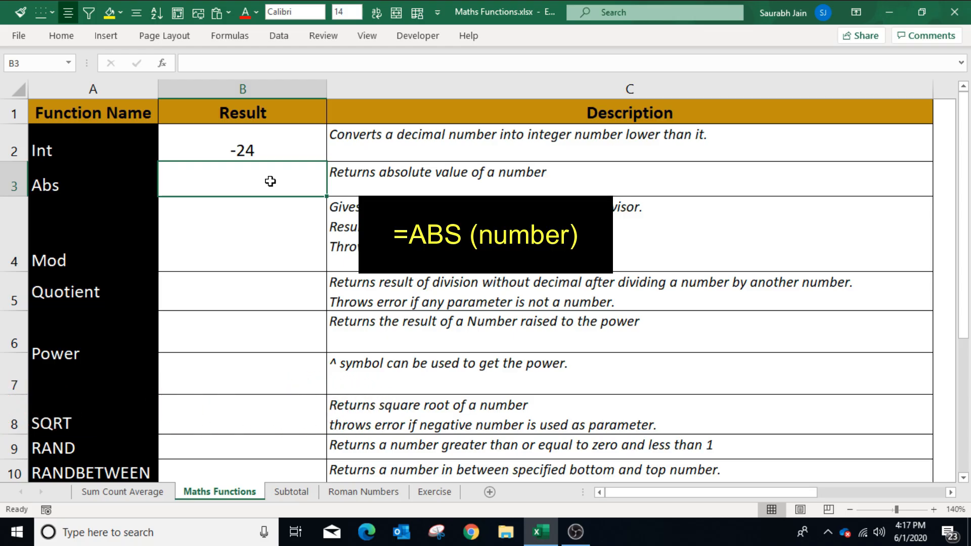
Enter the formula =abs(-7.9) in the Abs result cell, B3, on the Maths Functions sheet
type("=a")
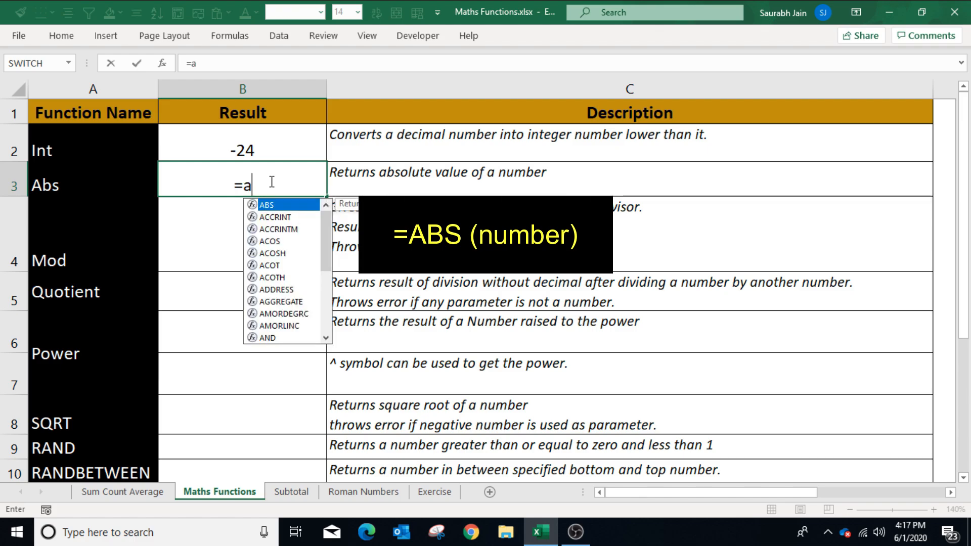
type("bs")
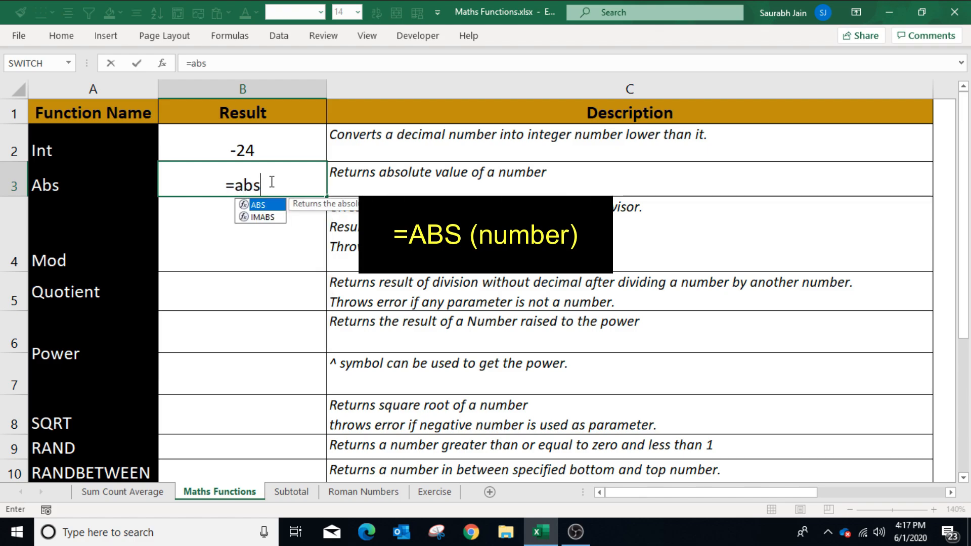
type("(")
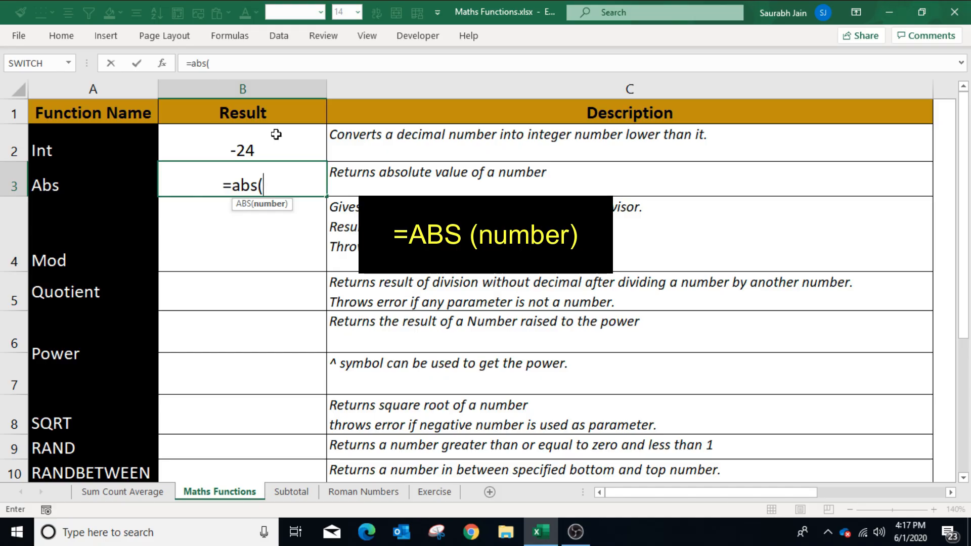
type("-7")
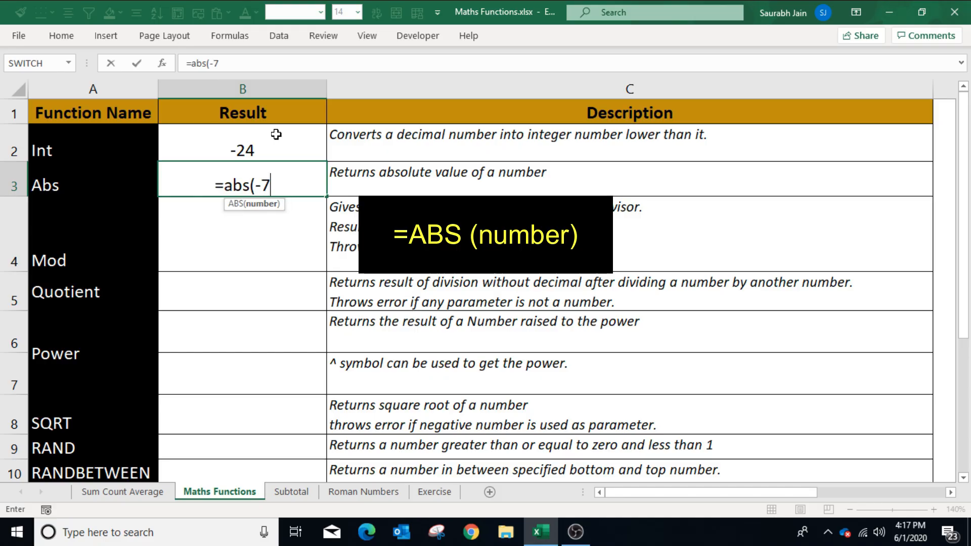
type(".9)")
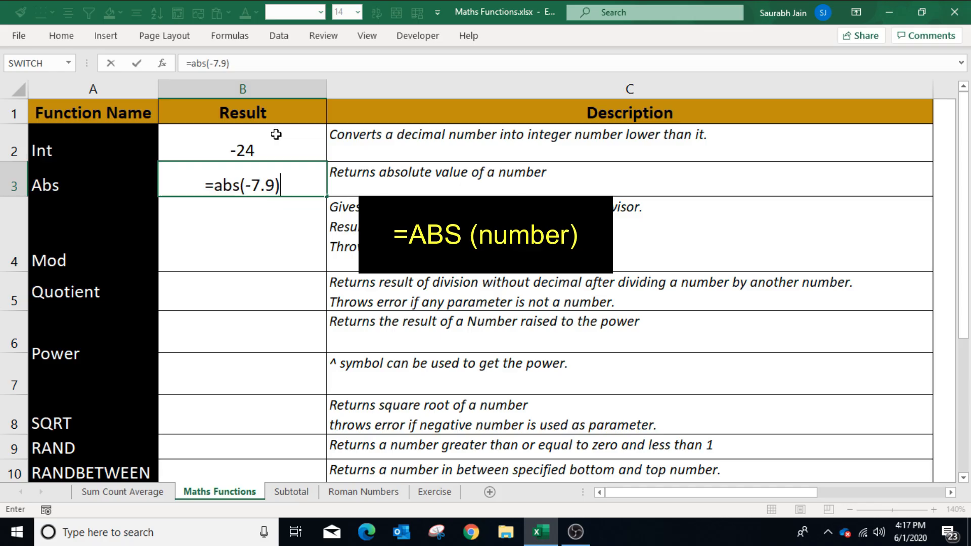
key("Return")
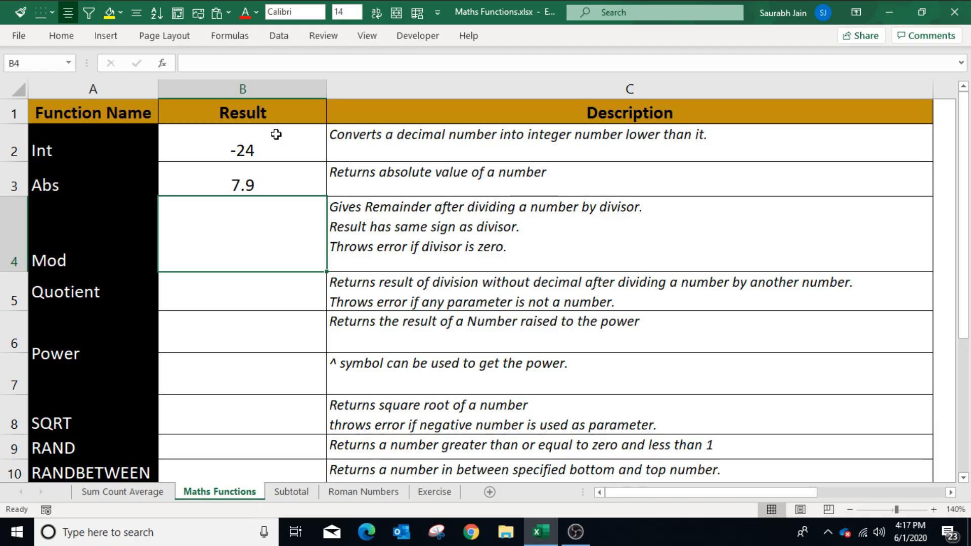
Change the number in the ABS formula in B3 to 7.9
left_click(246, 181)
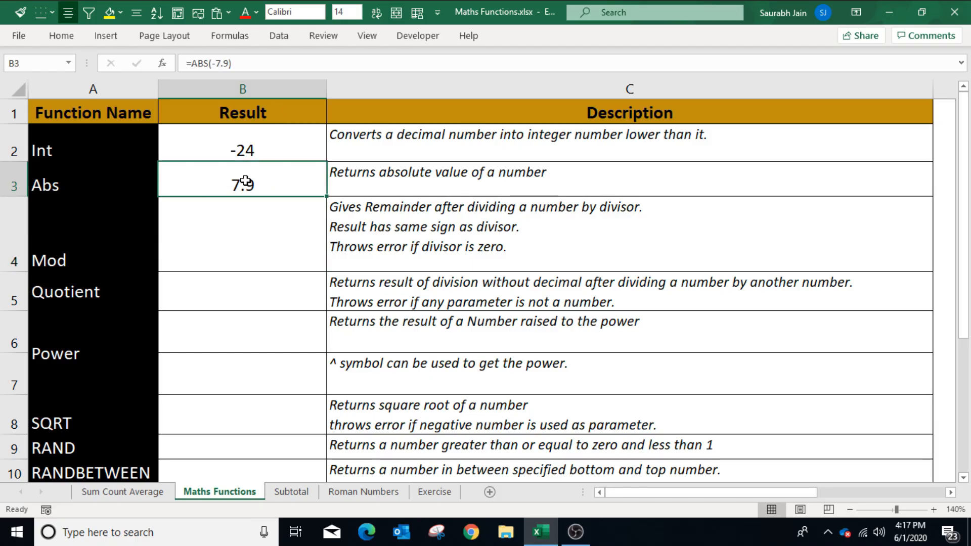
left_click(216, 62)
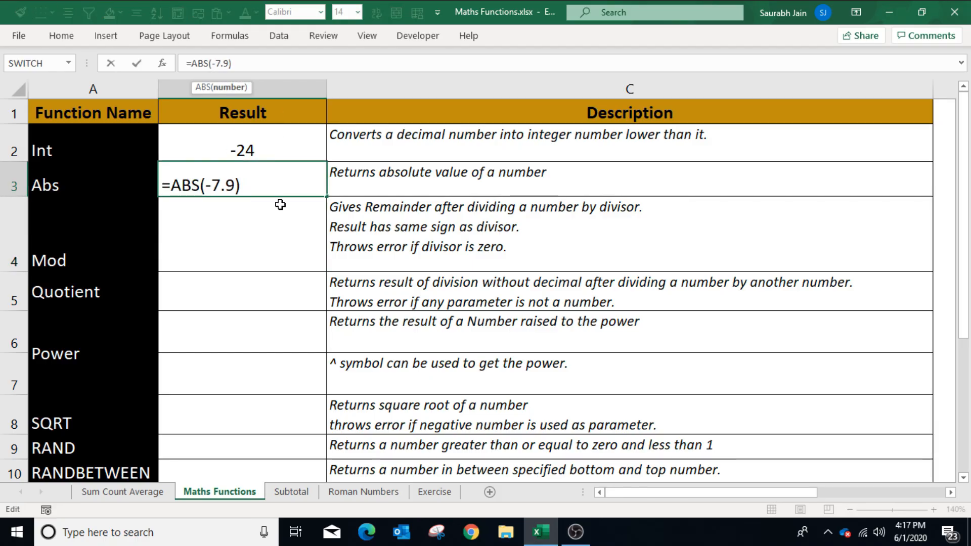
key("BackSpace")
key("Return")
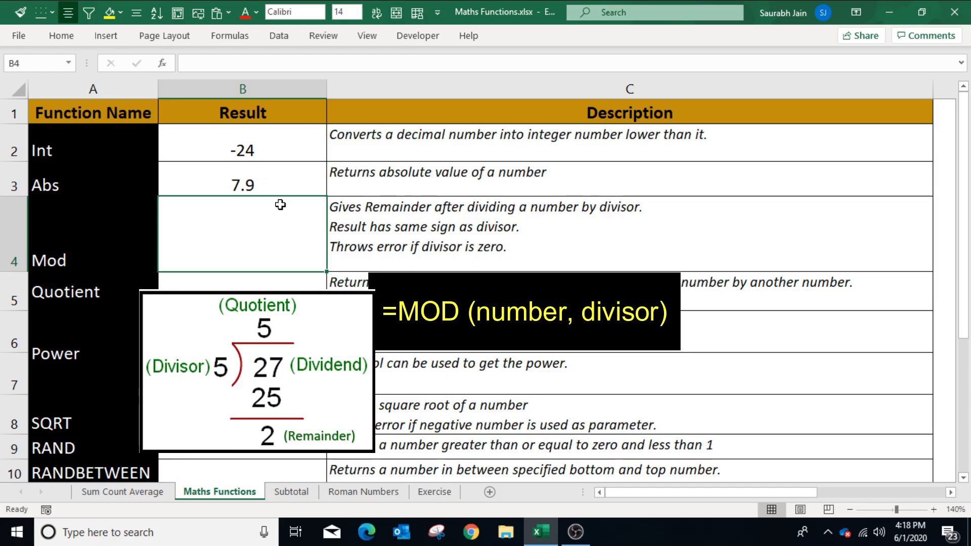
Enter the formula =mod(13,2) in the Mod result cell, B4, and change its divisor to -2
type("=")
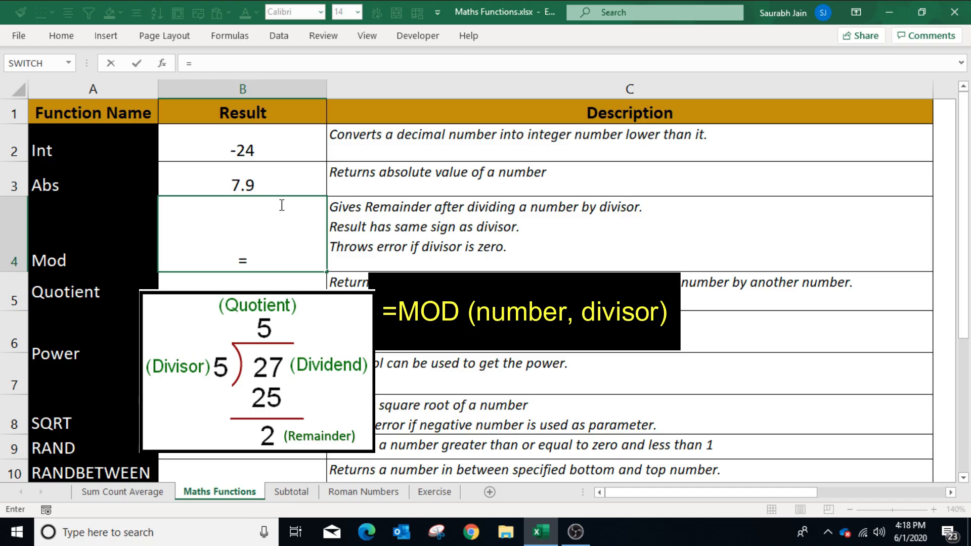
type("mod(13")
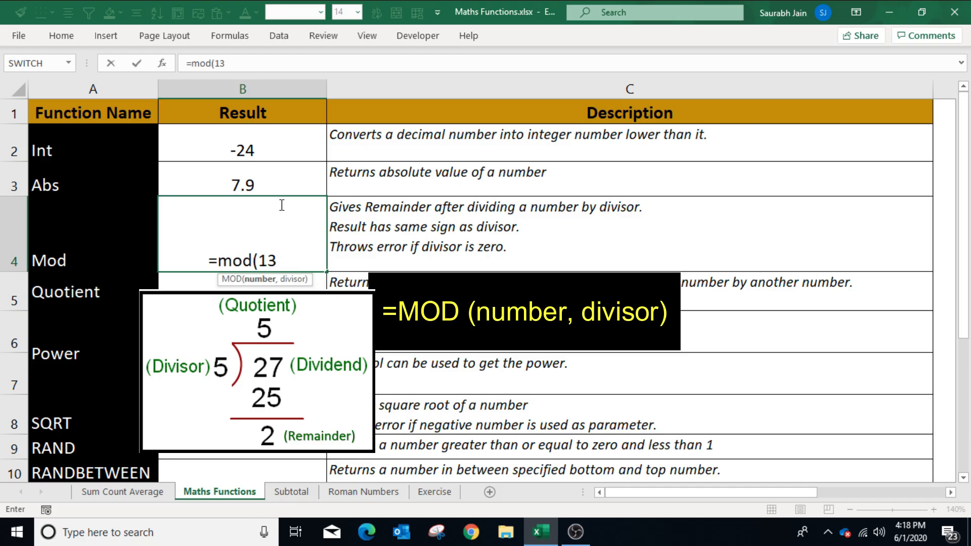
type(",2)")
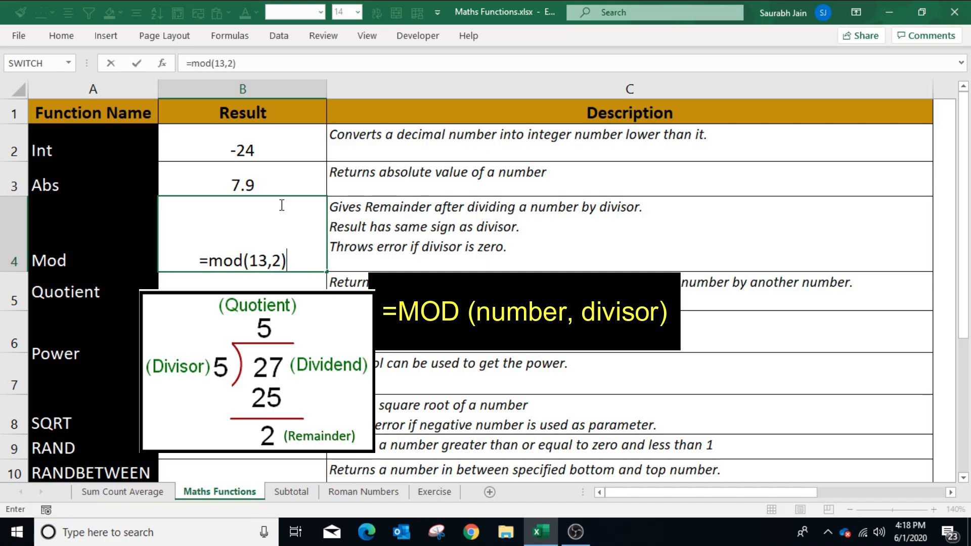
key("Return")
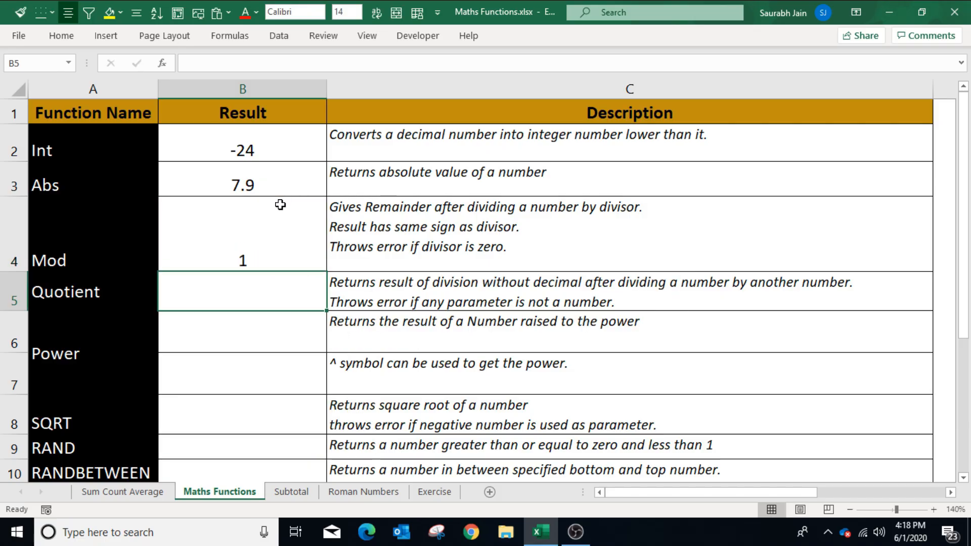
left_click(280, 205)
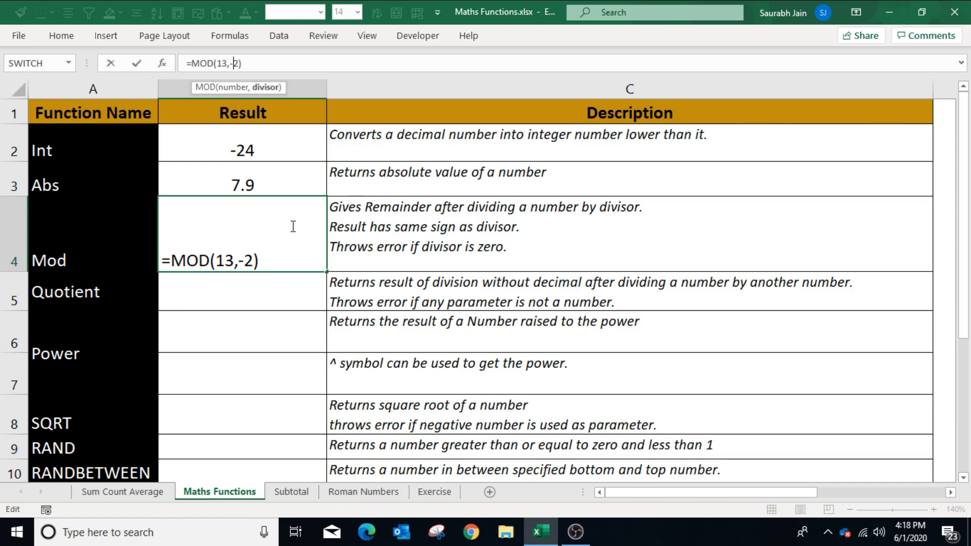
key("Return")
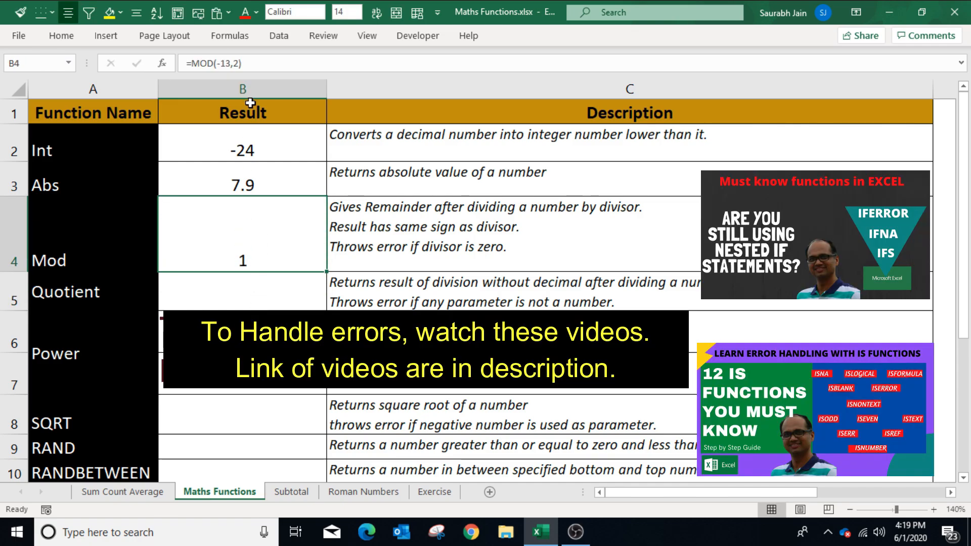
Set the divisor in the B4 formula =MOD(-13,2) to 0
left_click(238, 63)
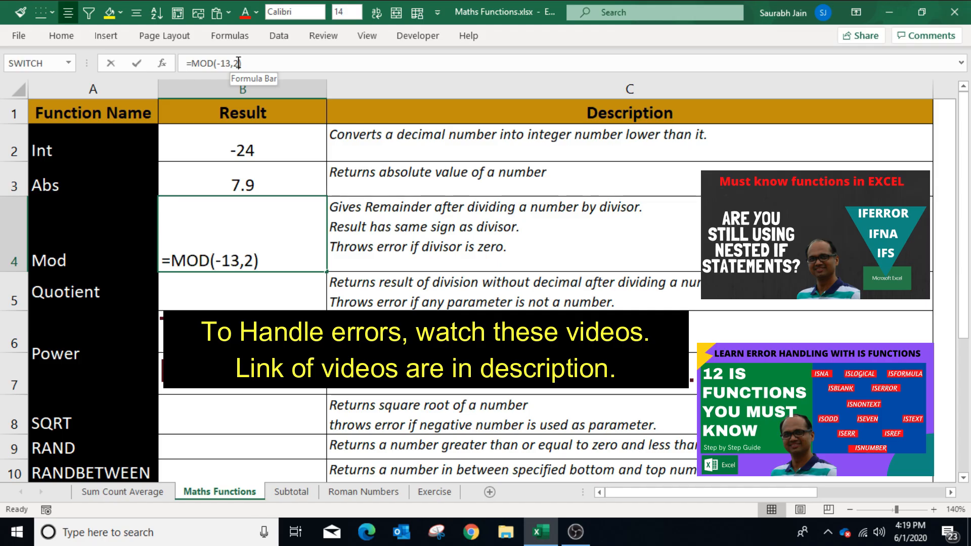
key("BackSpace")
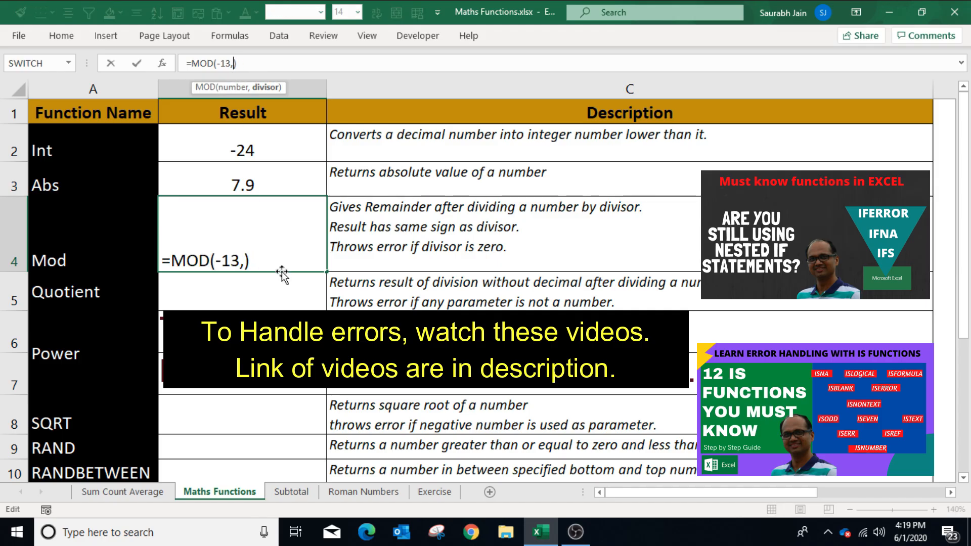
type("0")
key("Return")
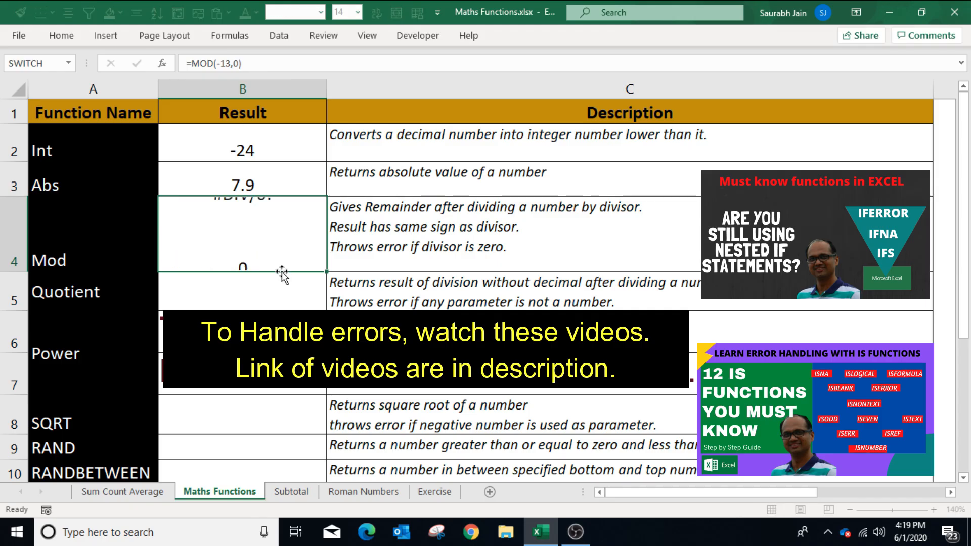
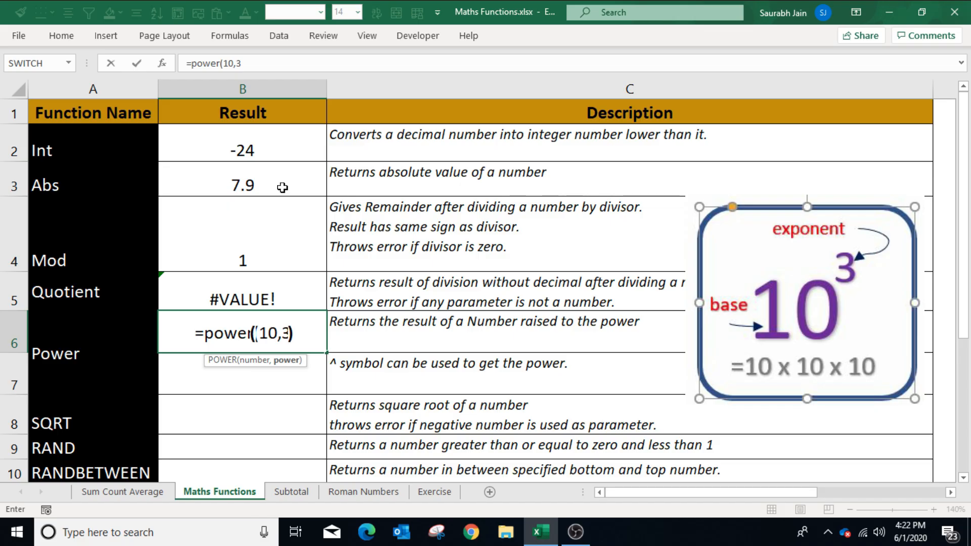
Complete the formula =power(10,3) in the first Power result cell, B6, and enter =10^3 in B7
type(")")
key("Return")
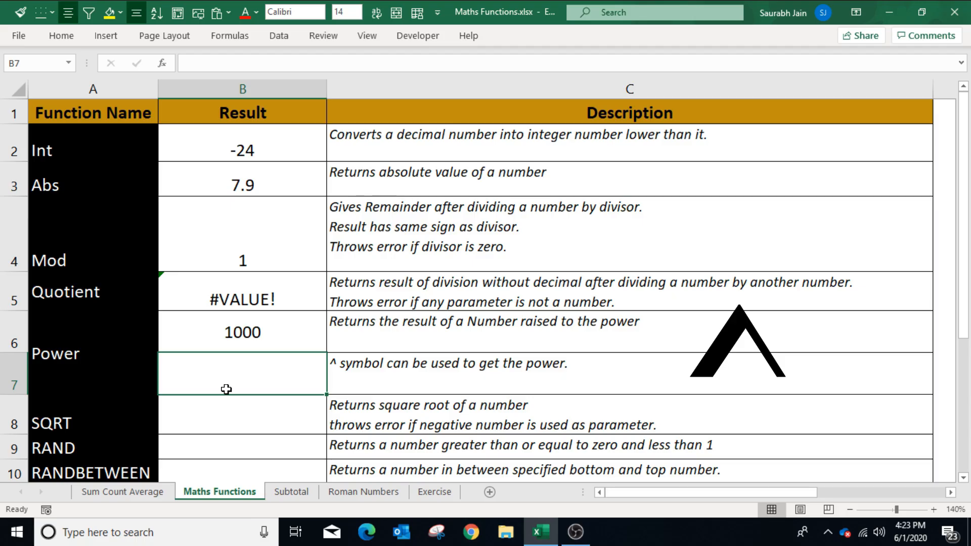
type("=")
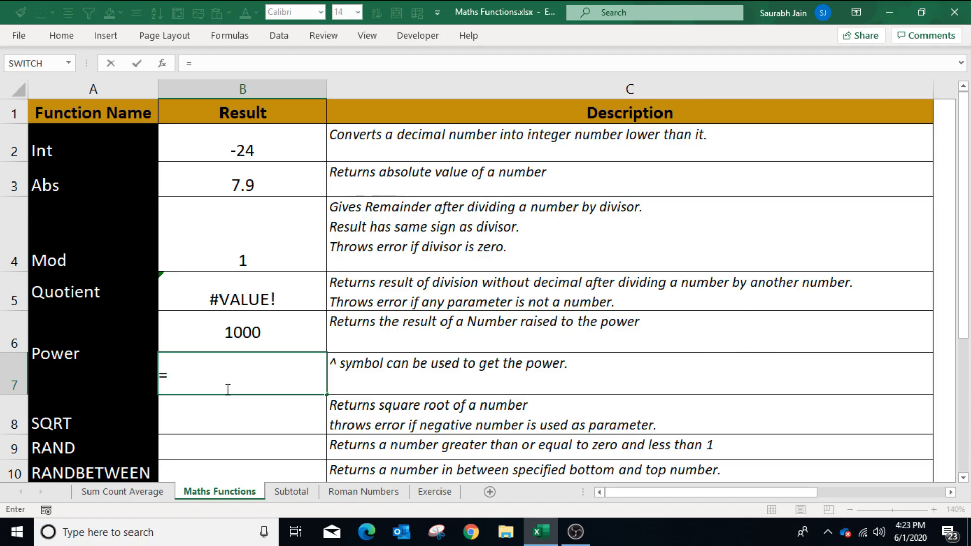
type("10^3")
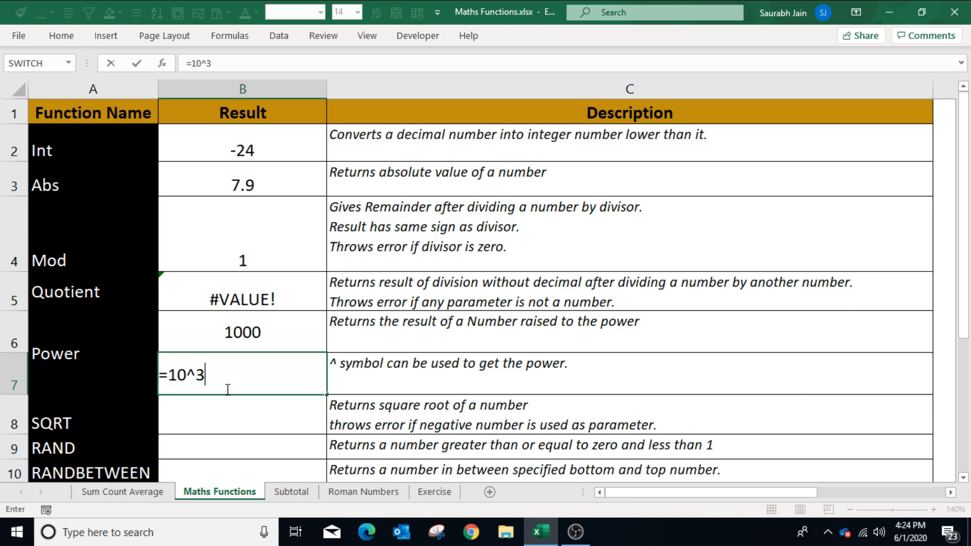
key("Return")
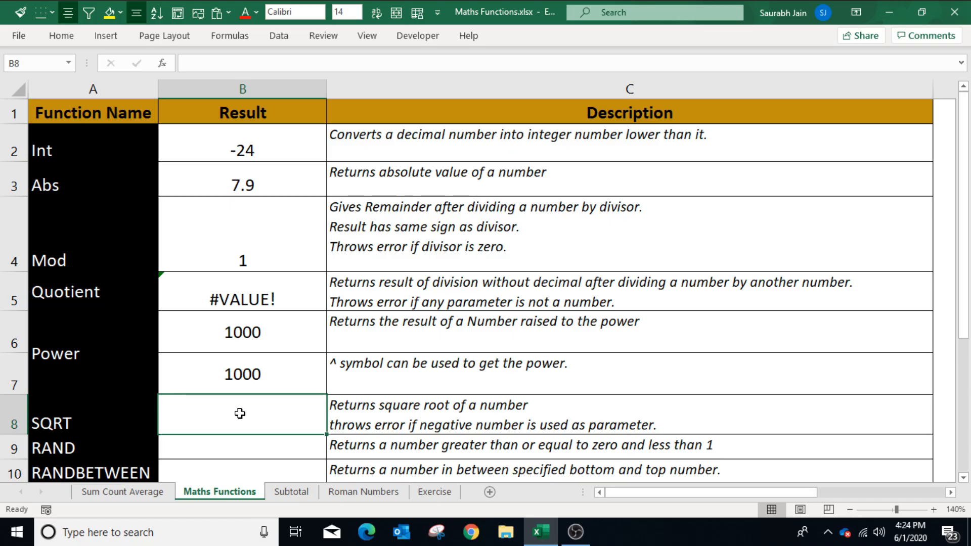
Enter the formula =SQRT(16) in the SQRT result cell, B8
type("=")
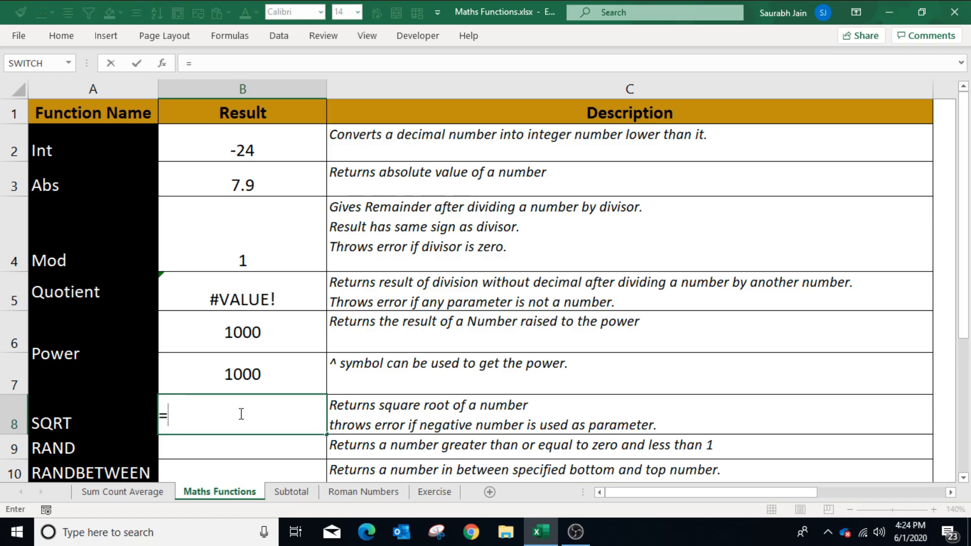
type("SQRT")
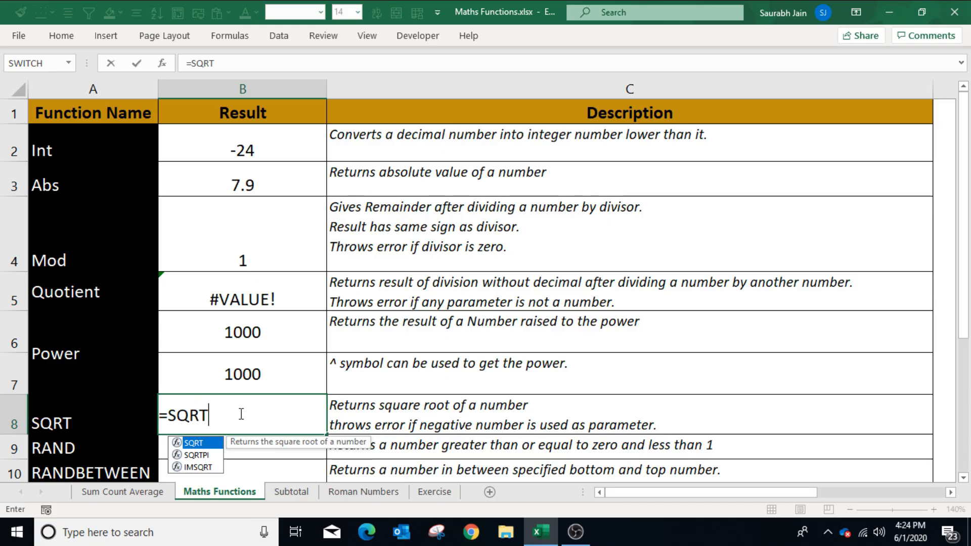
type("(1")
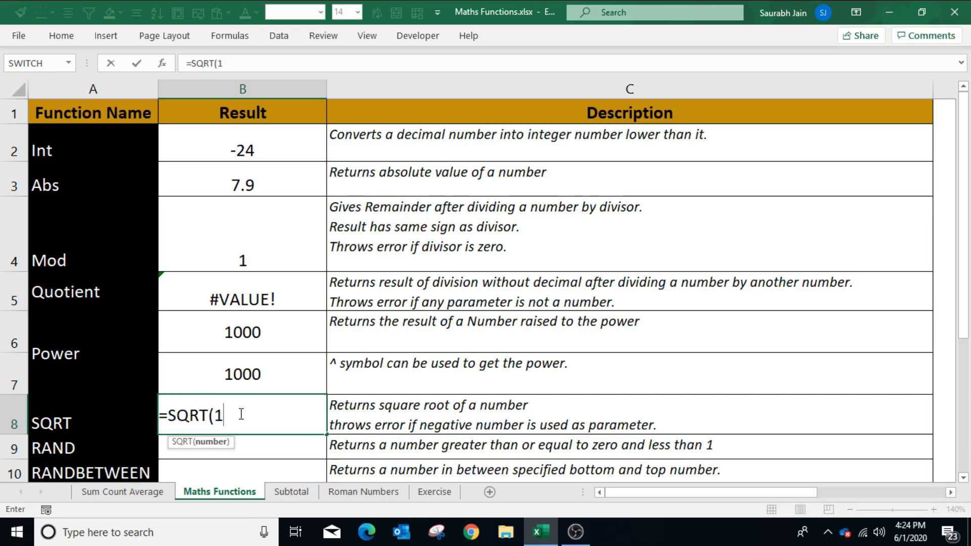
type("6)")
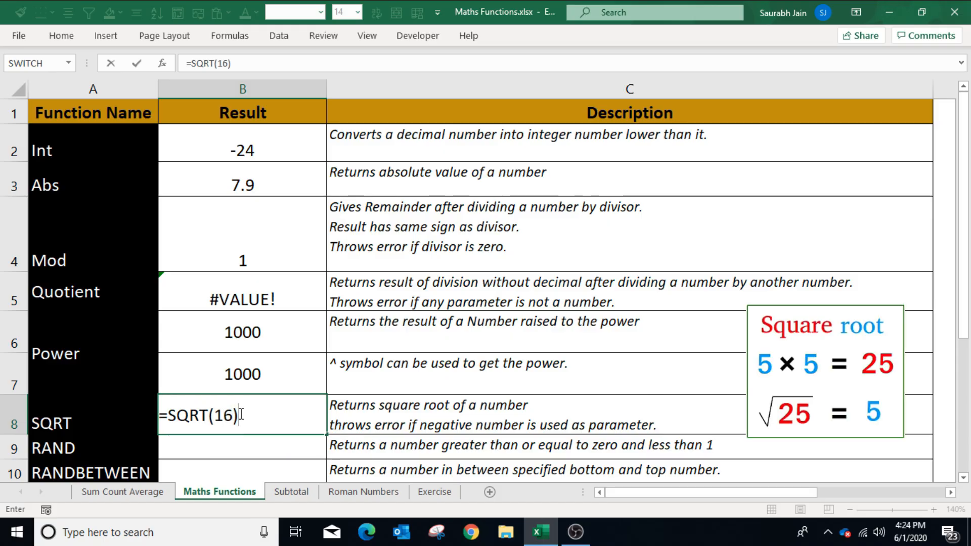
key("Return")
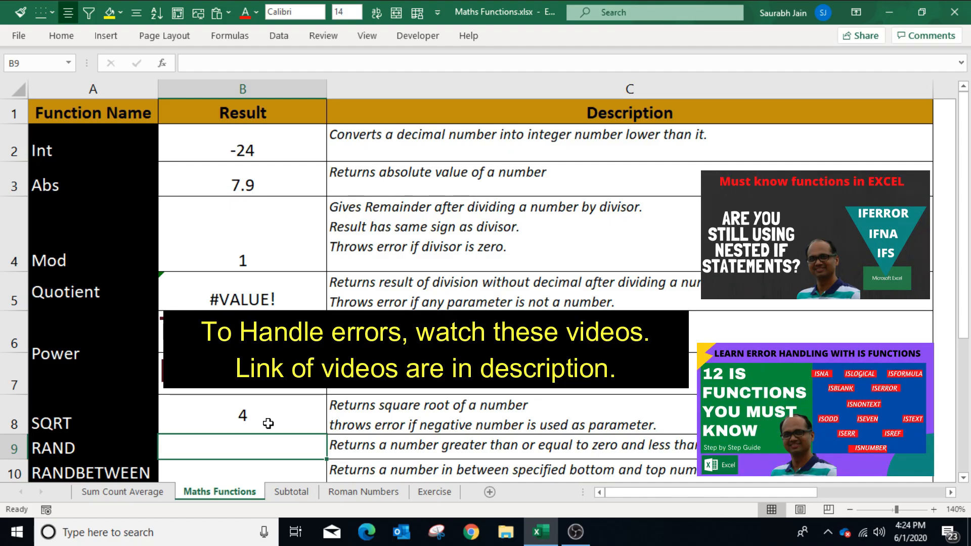
Change the number in the SQRT formula in B8 to -16
left_click(268, 423)
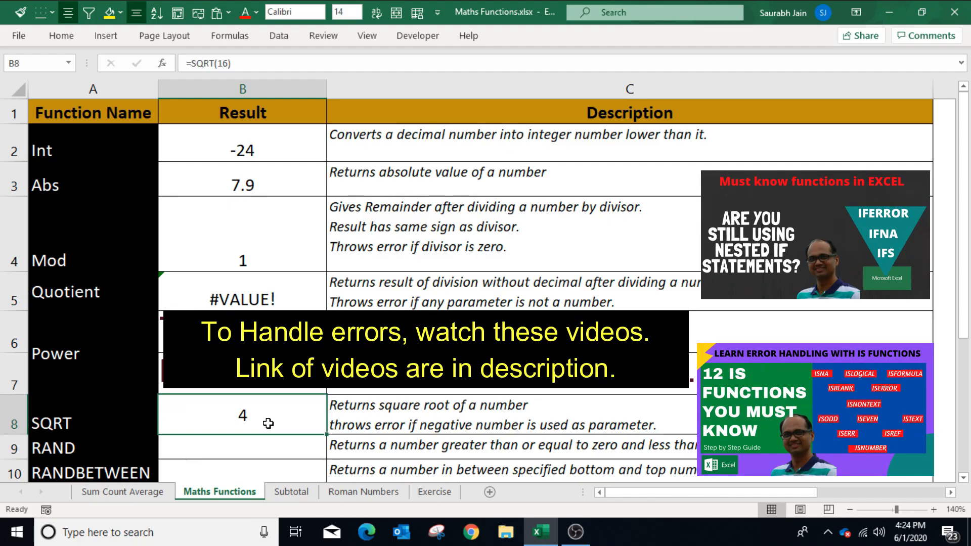
left_click(216, 63)
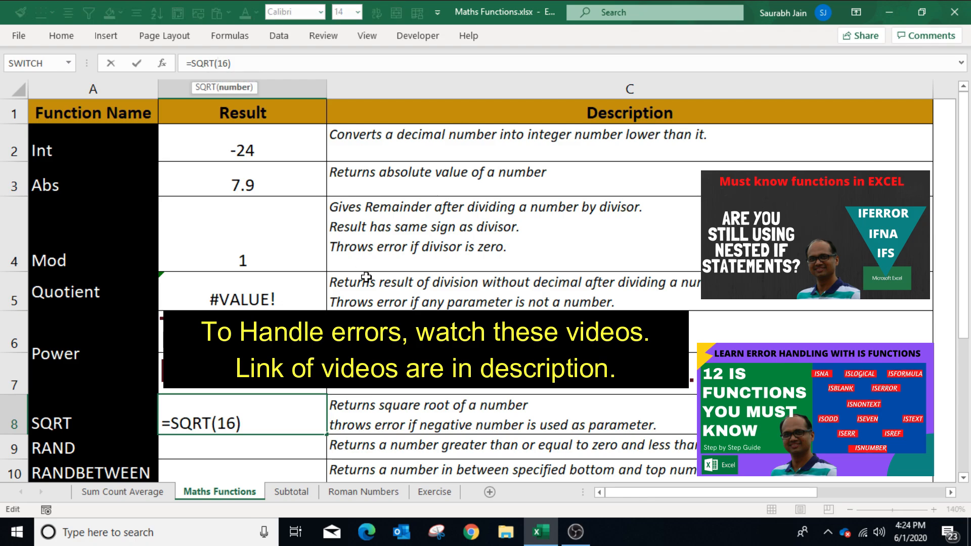
type("-")
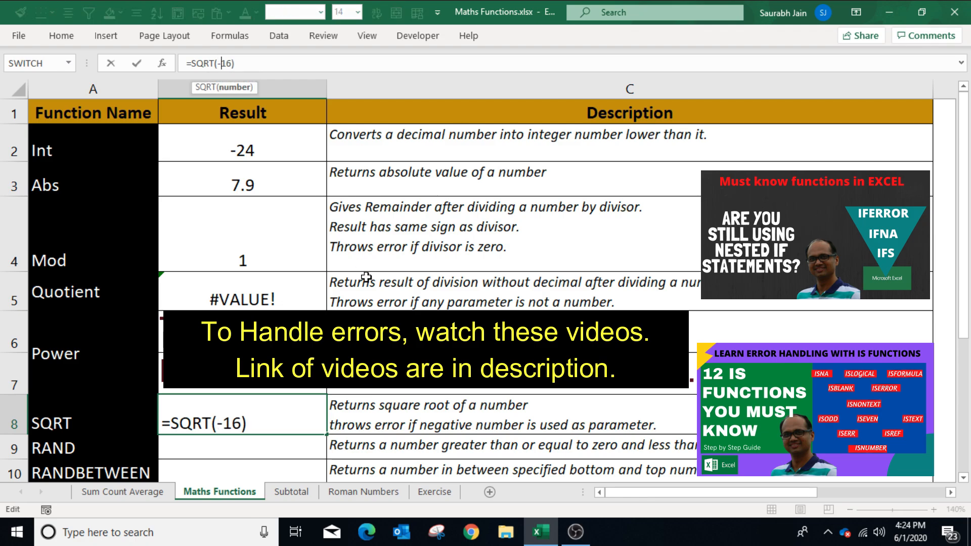
key("Return")
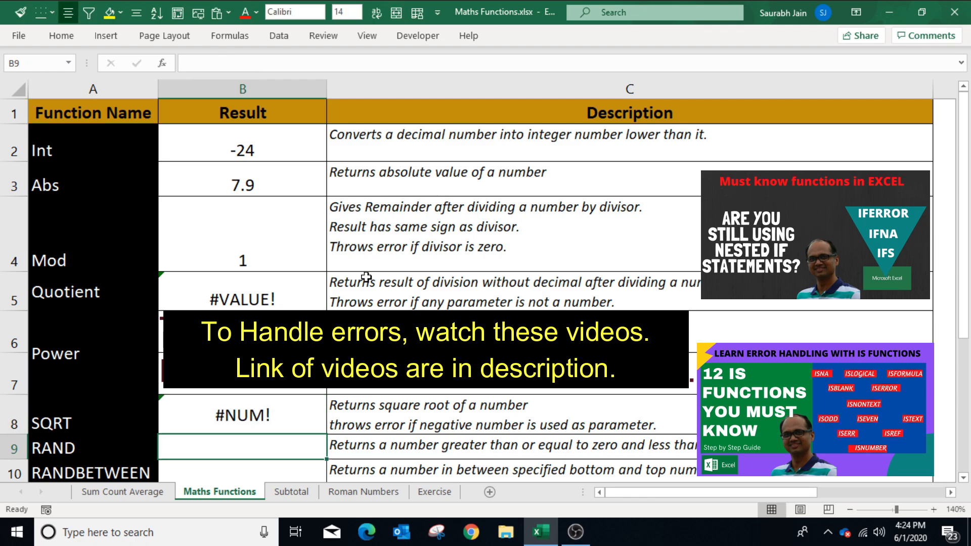
Enter the formula =RAND() in the RAND result cell, B9
scroll(364, 278, "down", 2)
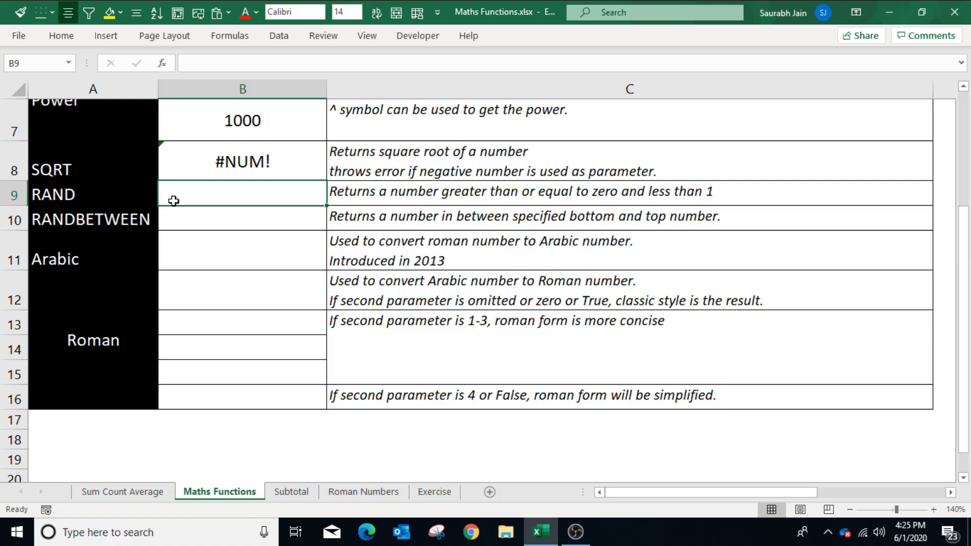
type("=")
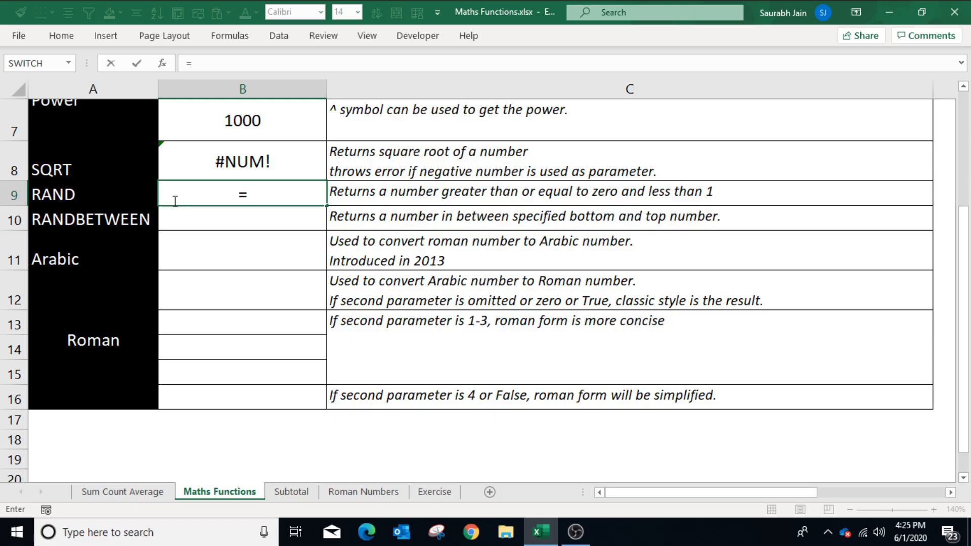
type("RAND")
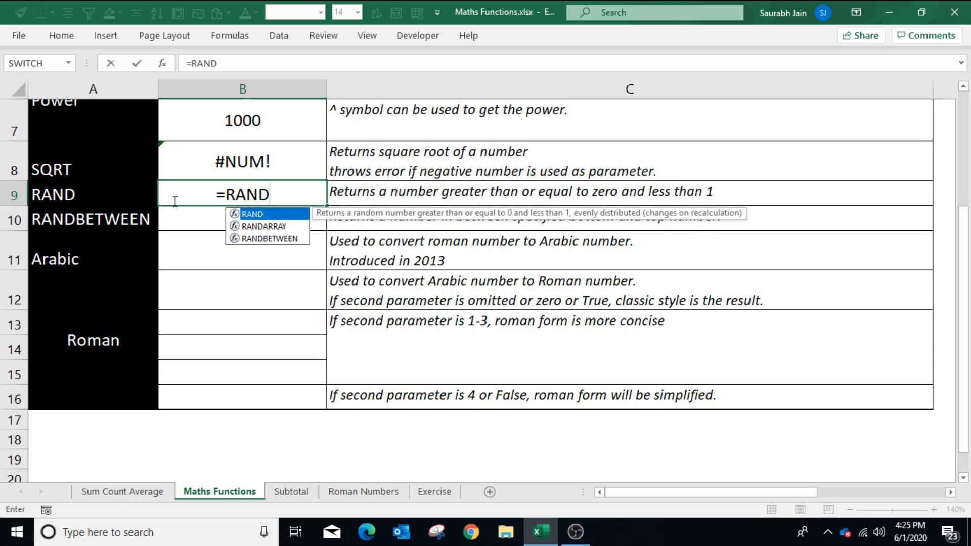
type("()")
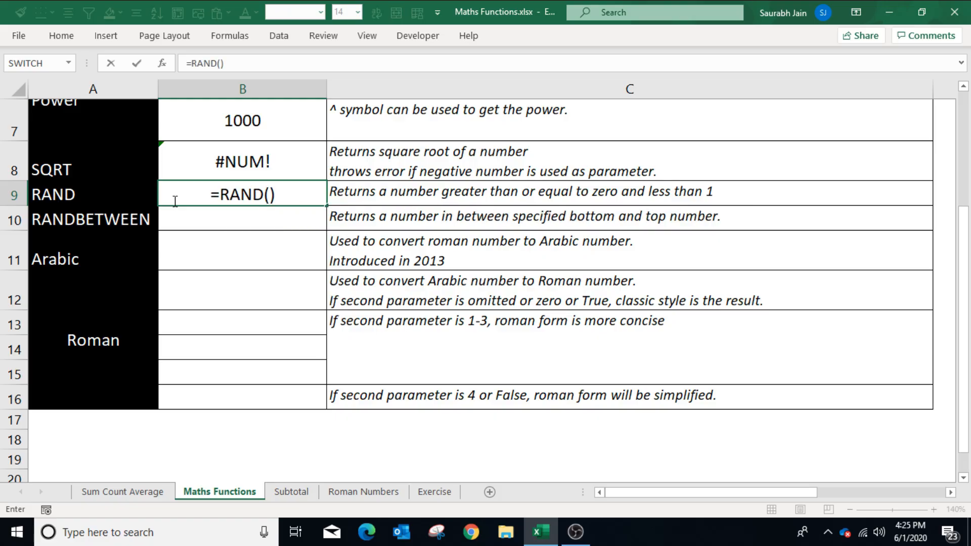
key("Return")
left_click(184, 194)
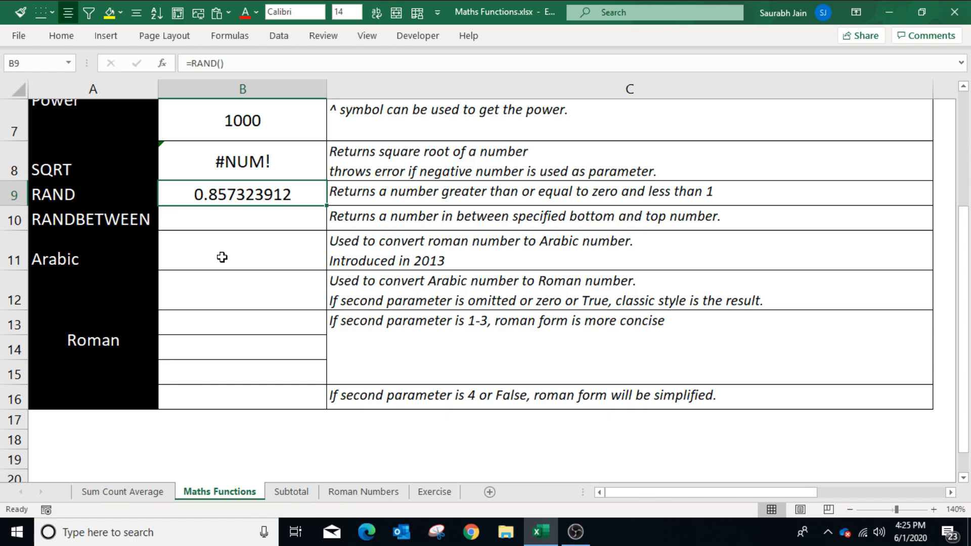
Enter a trial q in B10 to make the RAND formula recalculate, and clear the cell again
left_click(261, 219)
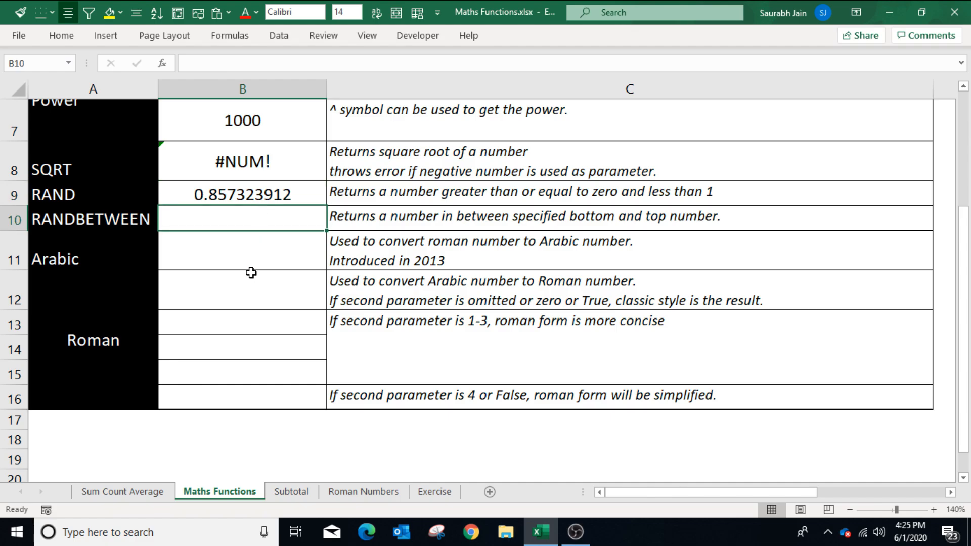
type("q")
key("Return")
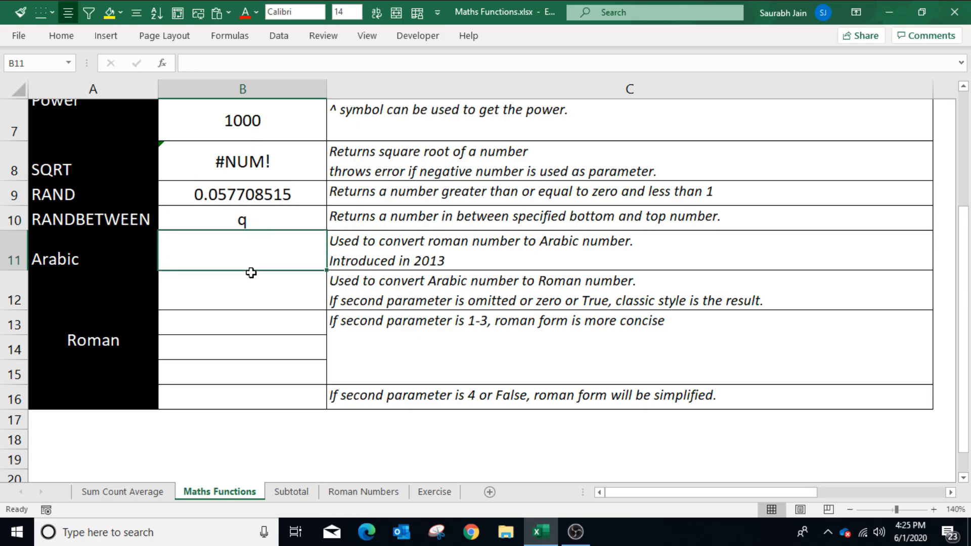
key("Up")
key("Delete")
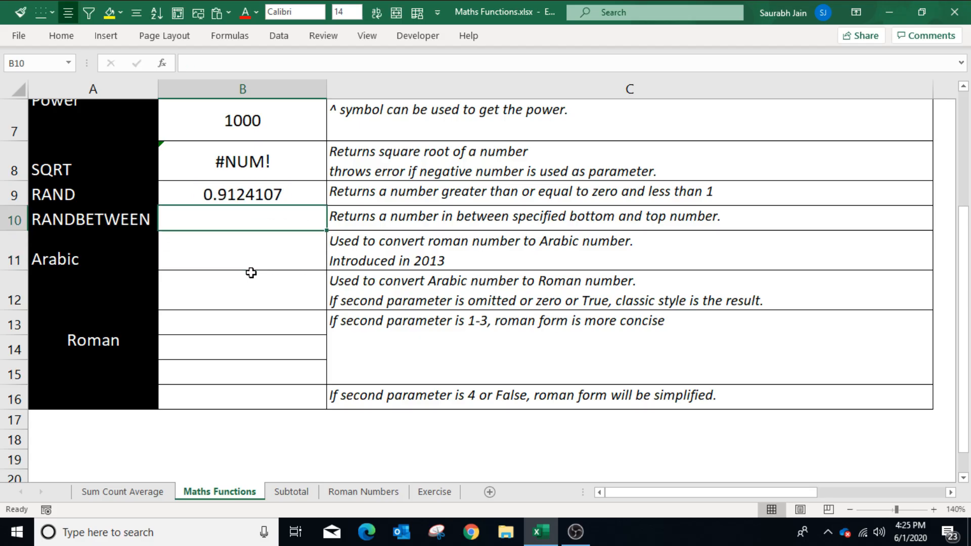
Recalculate the worksheet several times to watch the RAND result in B9 refresh
key("F9")
key("F9")
key("F9")
key("F9")
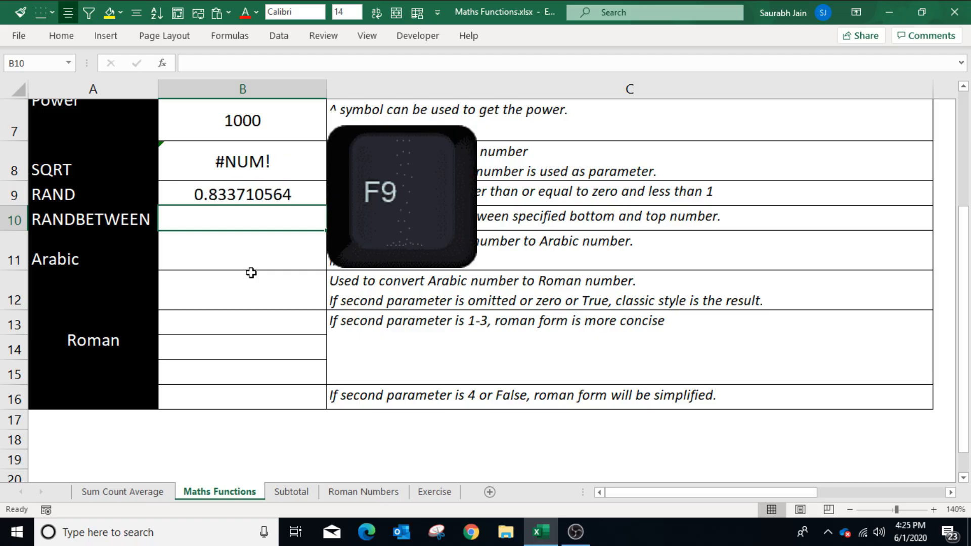
key("F9")
key("F9")
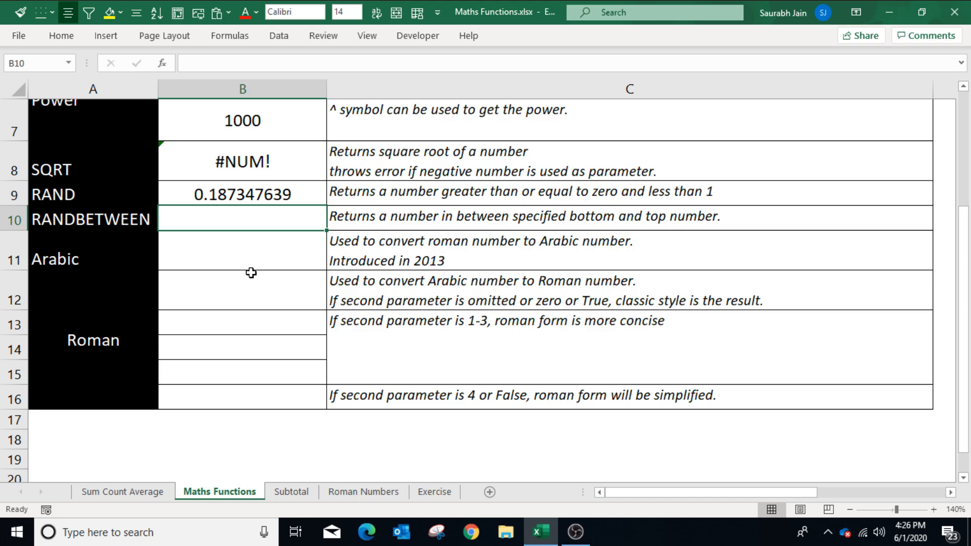
Enter the formula =randbetween(100,200) in the RANDBETWEEN result cell, B10
type("=randb")
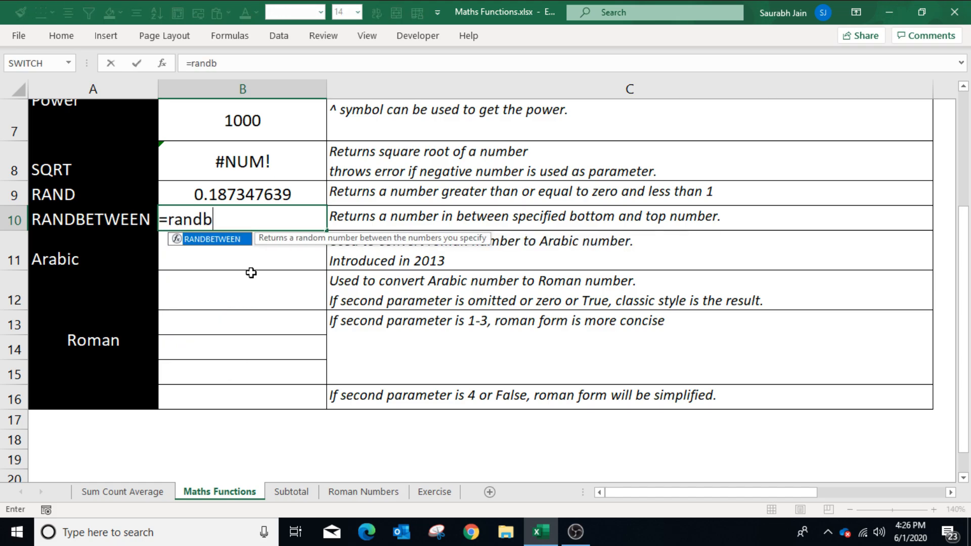
type("etween(")
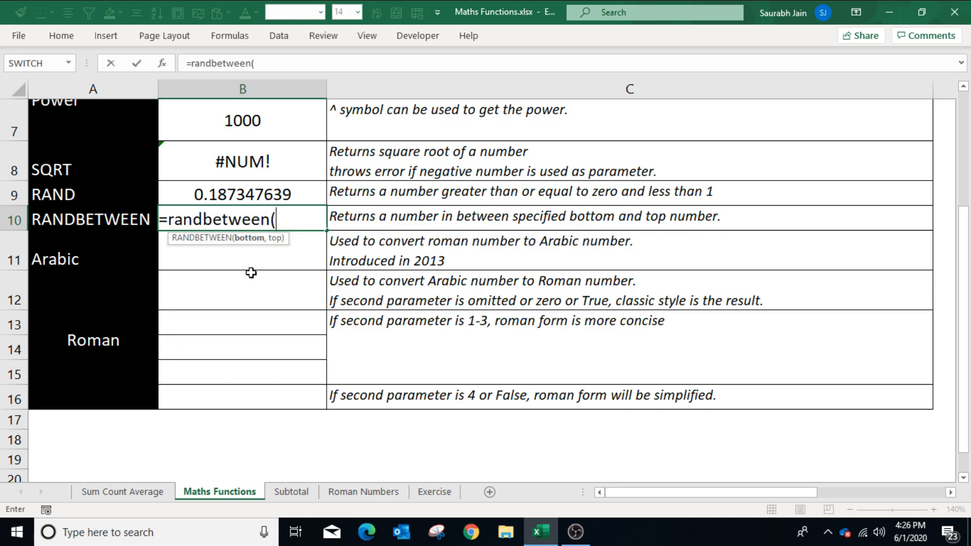
type("100,20")
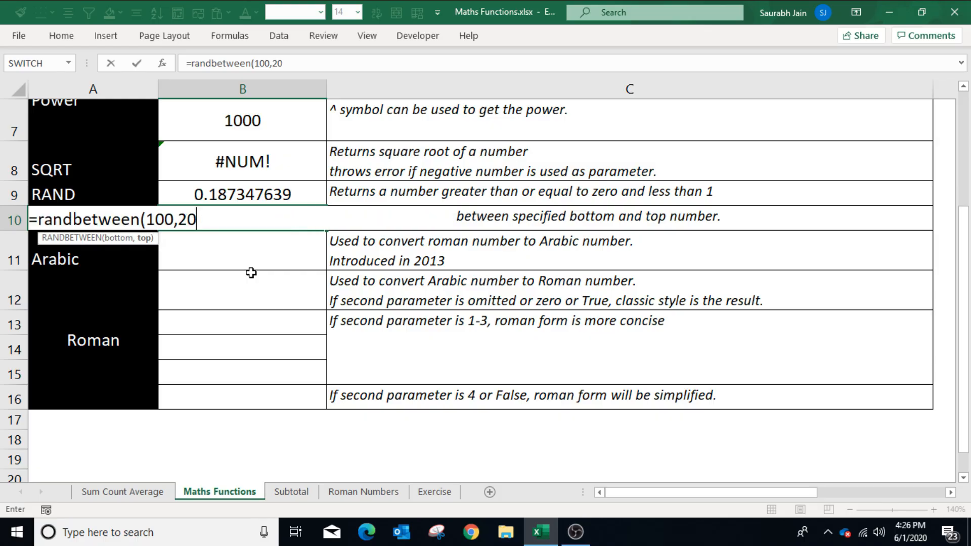
type("0)")
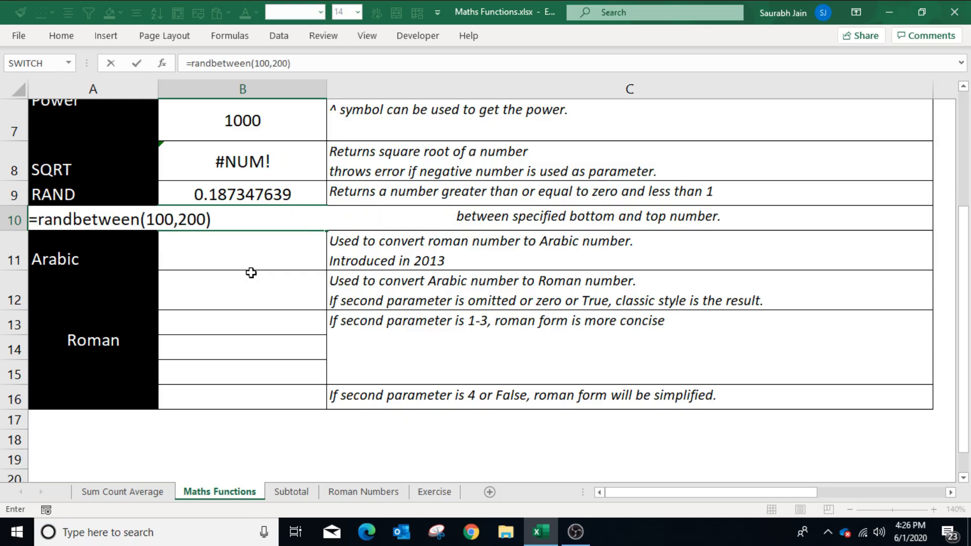
key("Return")
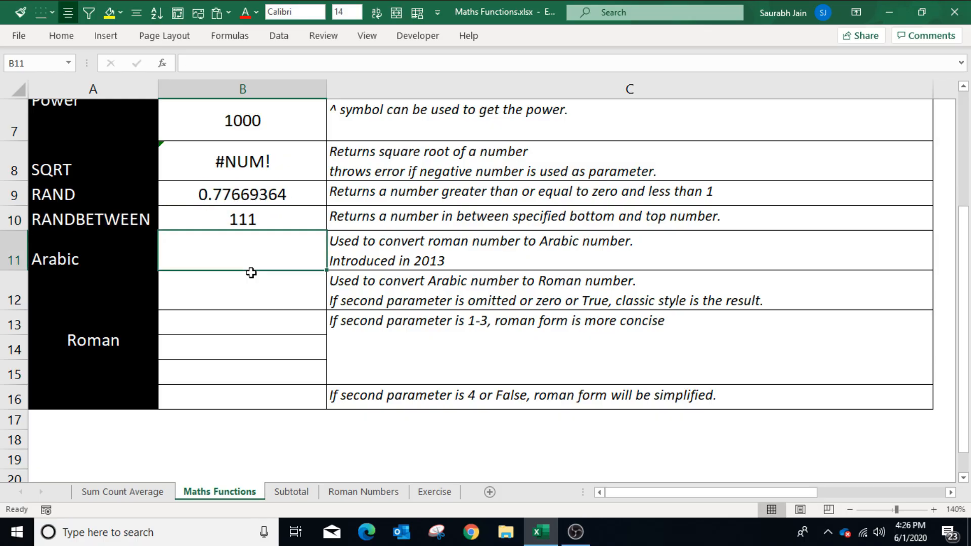
key("Up")
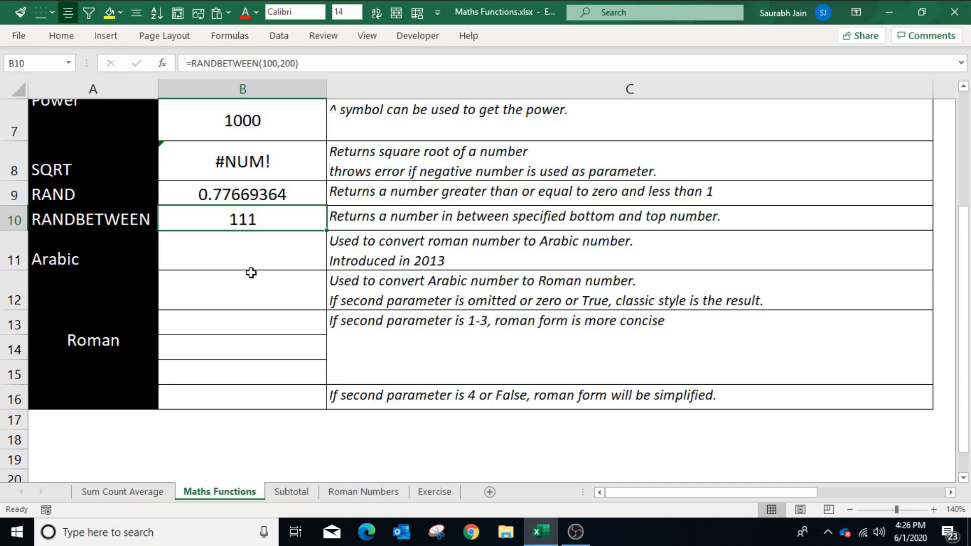
Enter a trial letter a in B11 to make both random formulas recalculate, and clear it
key("Down")
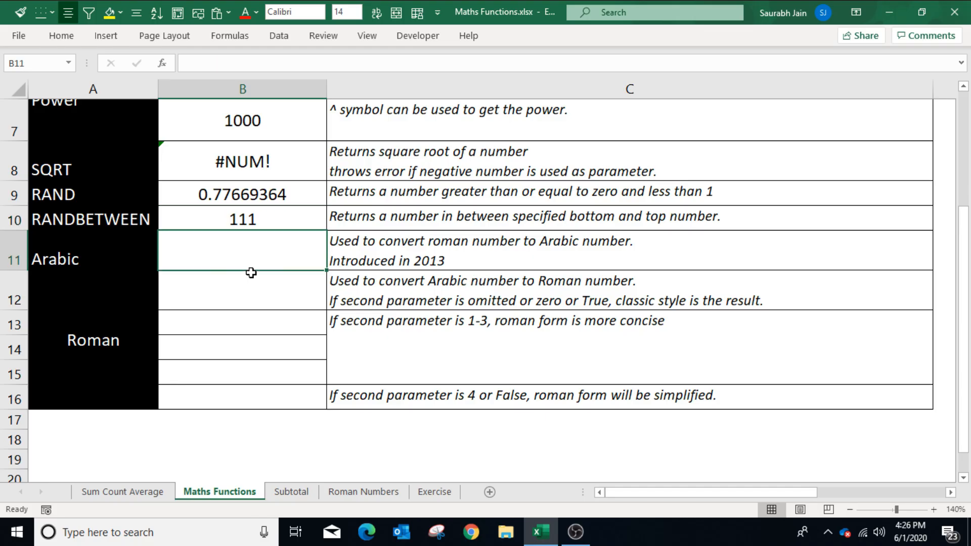
type("a")
key("Return")
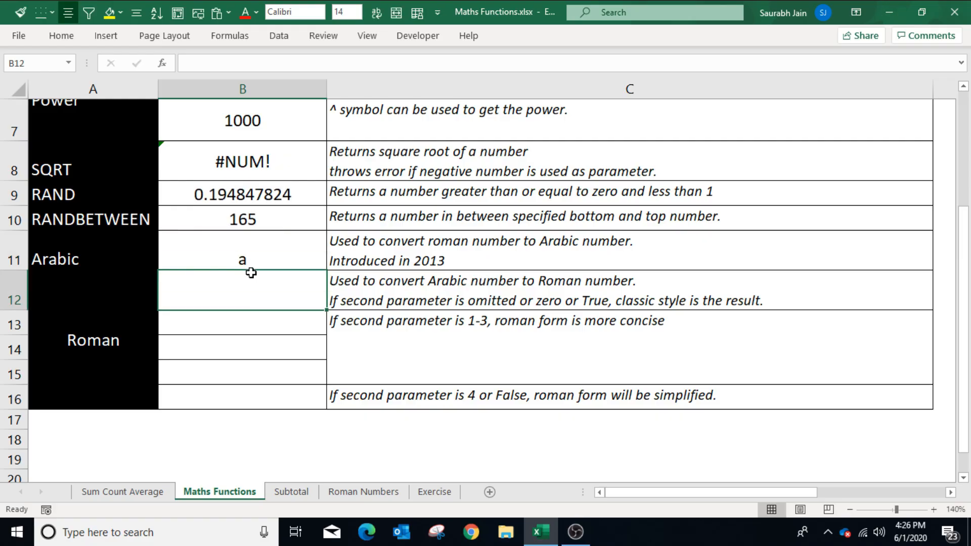
key("Up")
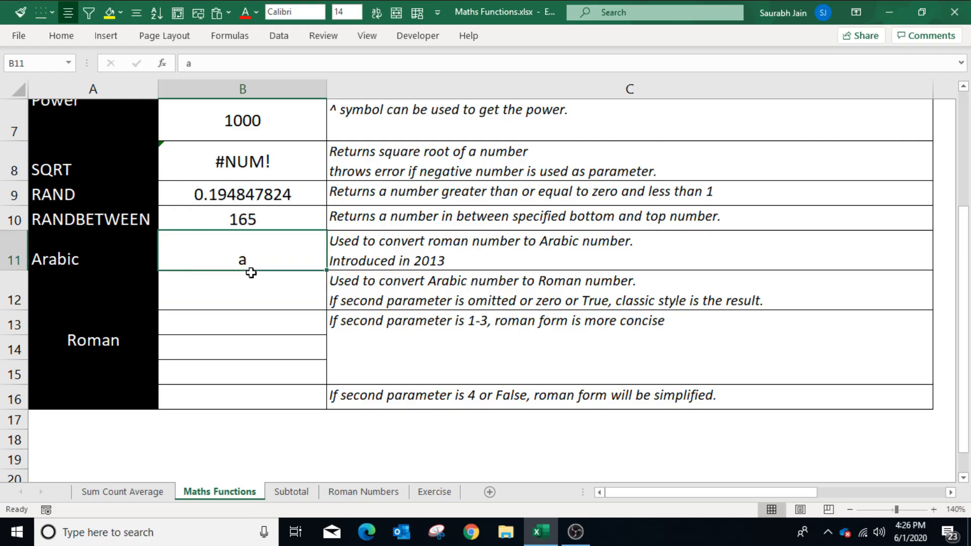
key("Delete")
Enter a trial formula =1+1 in B11 to refresh the random results above, and delete it
type("=1+1")
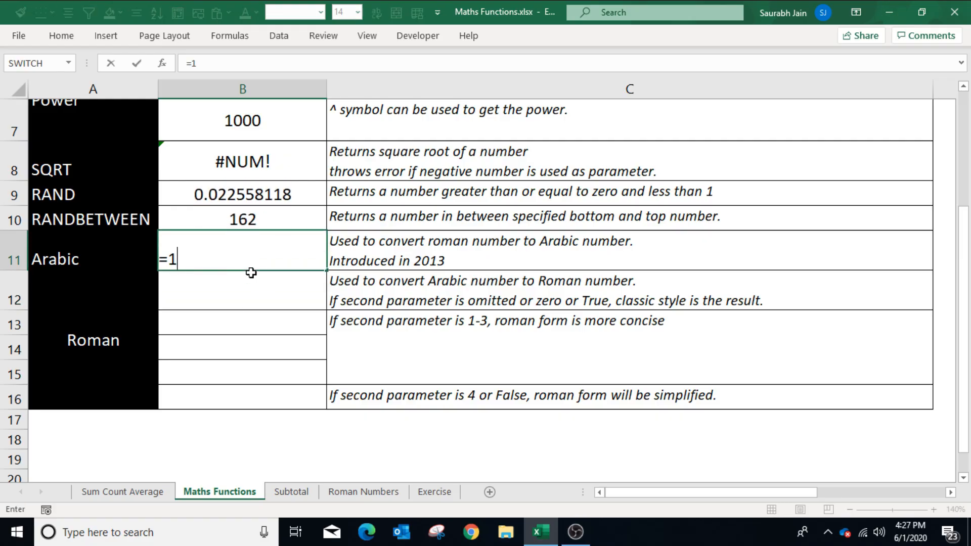
key("Return")
key("Up")
key("Up")
key("Up")
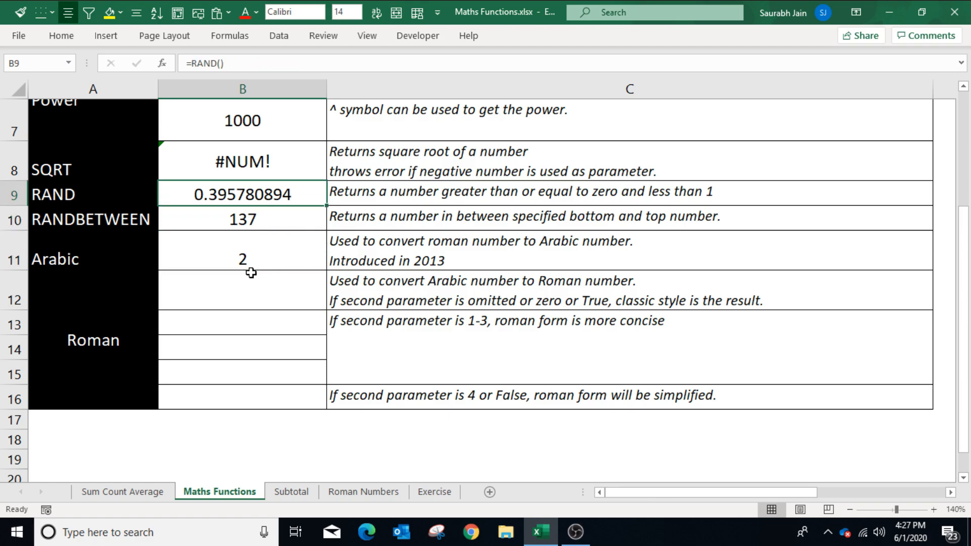
key("Down")
key("Down")
key("F9")
key("Delete")
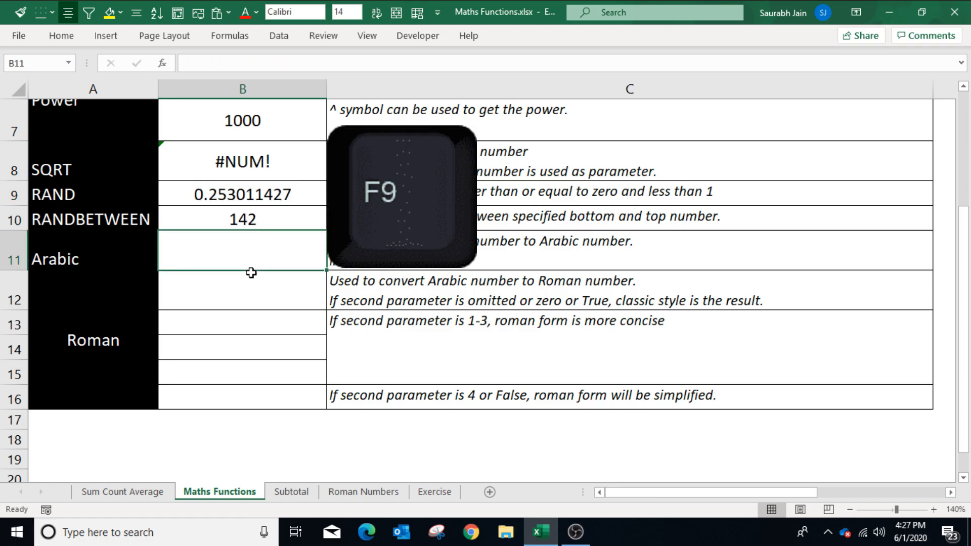
Recalculate the worksheet repeatedly to watch the random results in B9 and B10 change
key("F9")
key("F9")
key("F9")
key("F9")
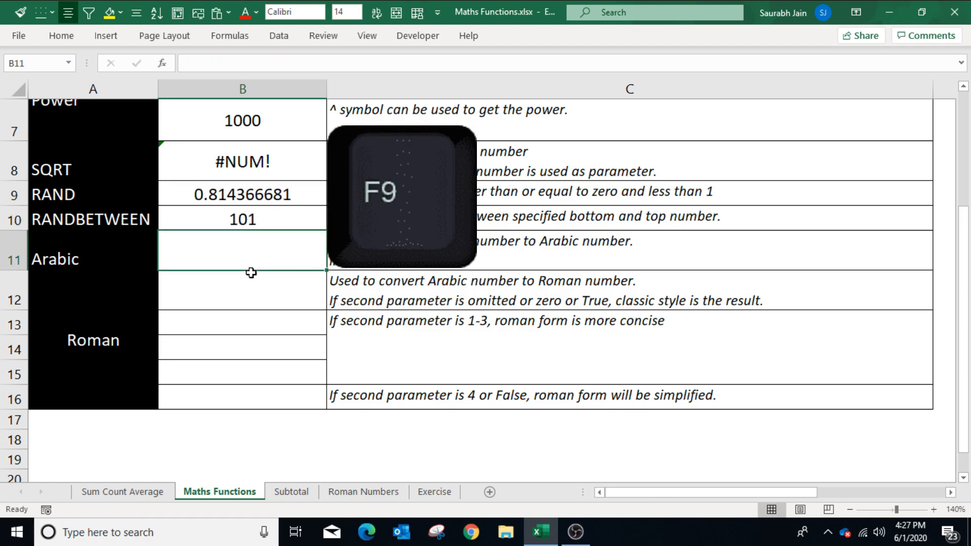
key("F9")
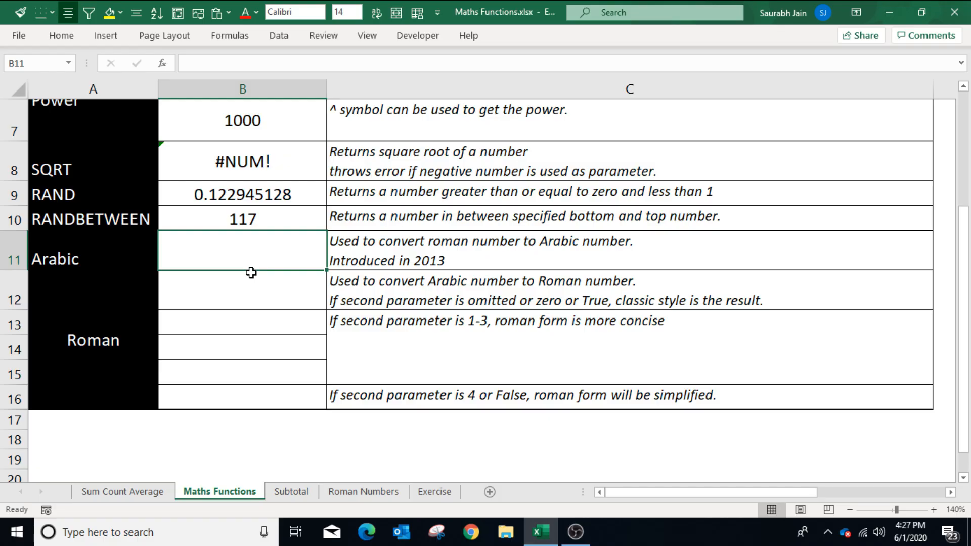
Try a top number of 20 in the B10 RANDBETWEEN formula, and undo the change
left_click(200, 220)
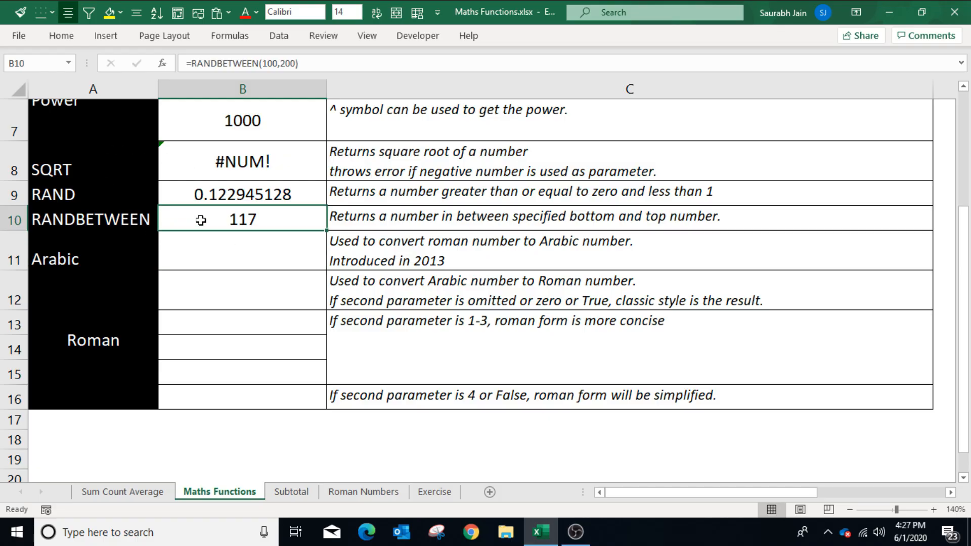
left_click(289, 63)
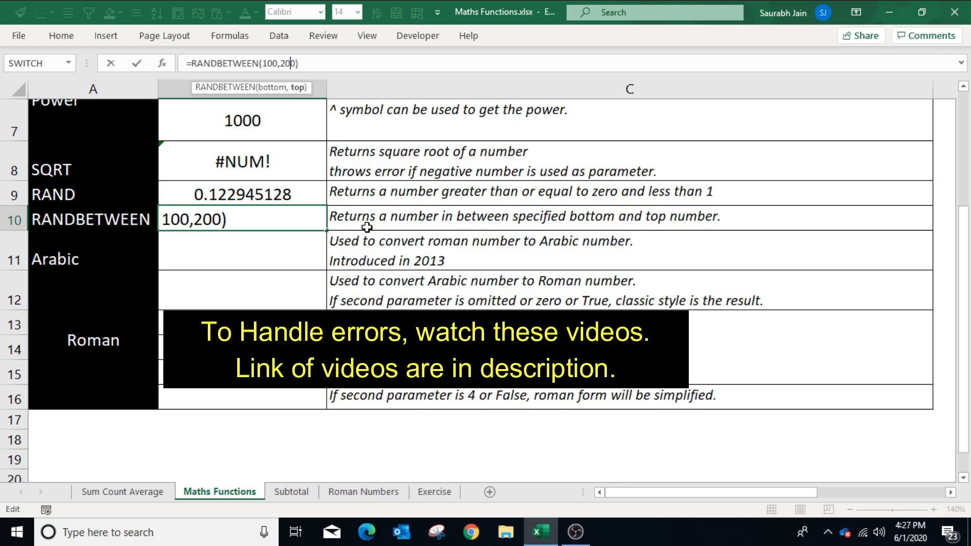
key("Delete")
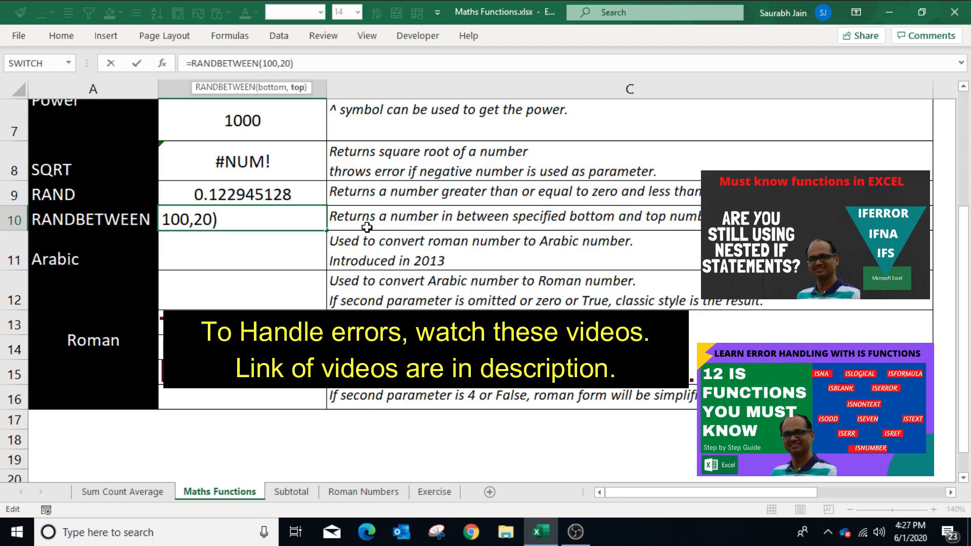
key("Return")
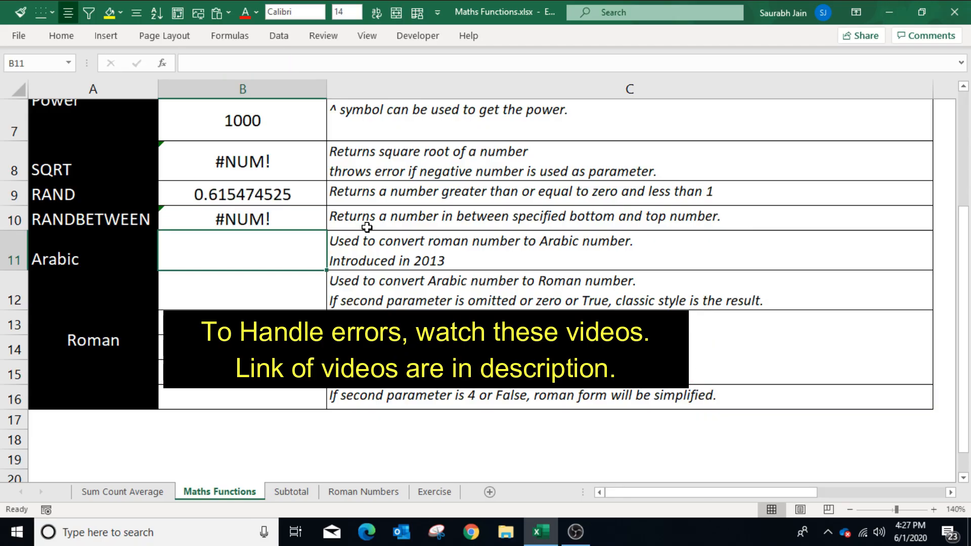
key("ctrl+z")
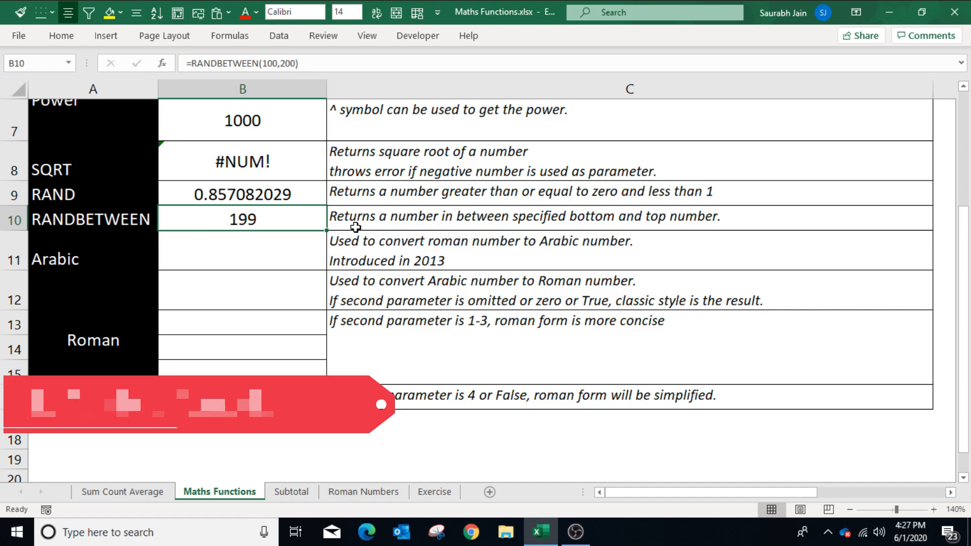
Enter the formula =ARABIC("C") in B11 to convert a Roman numeral to an Arabic number
left_click(270, 265)
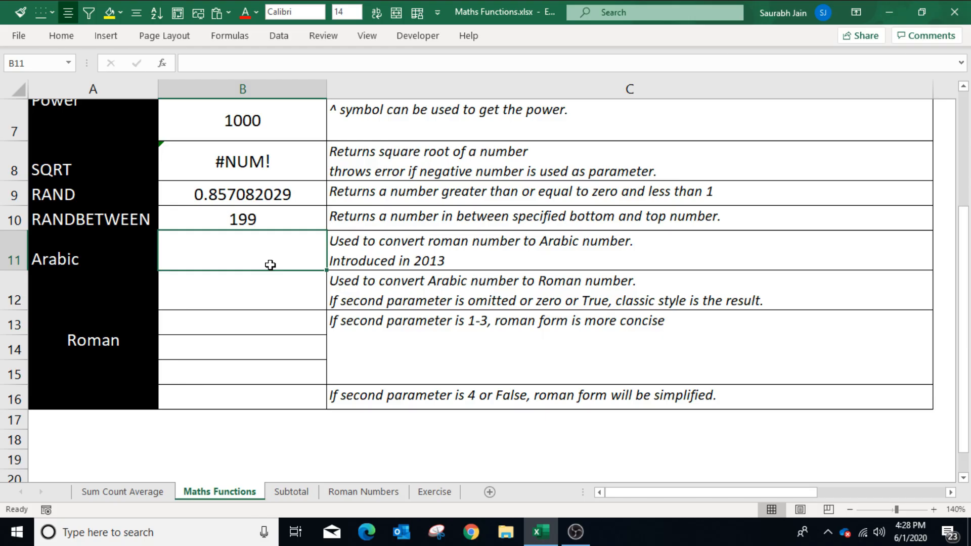
type("=")
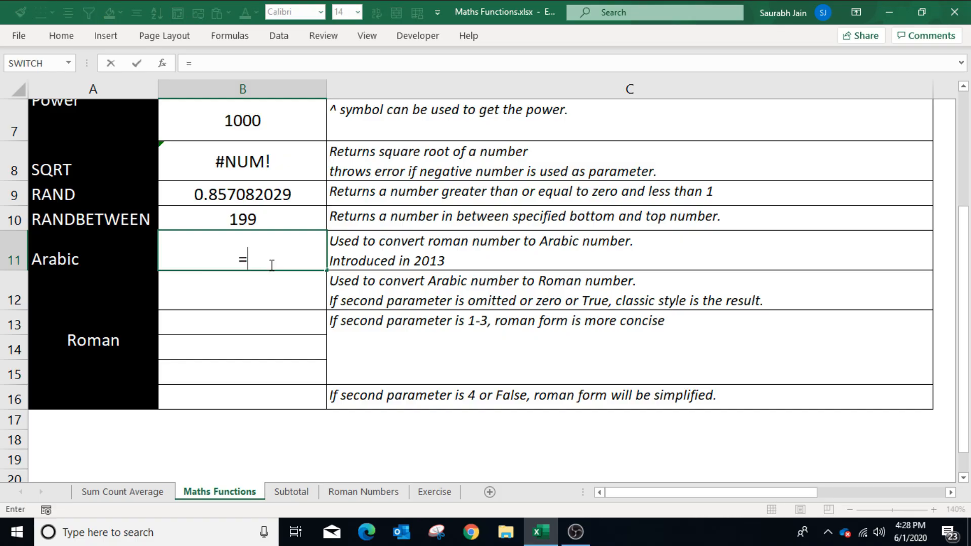
type("ARABIC(")
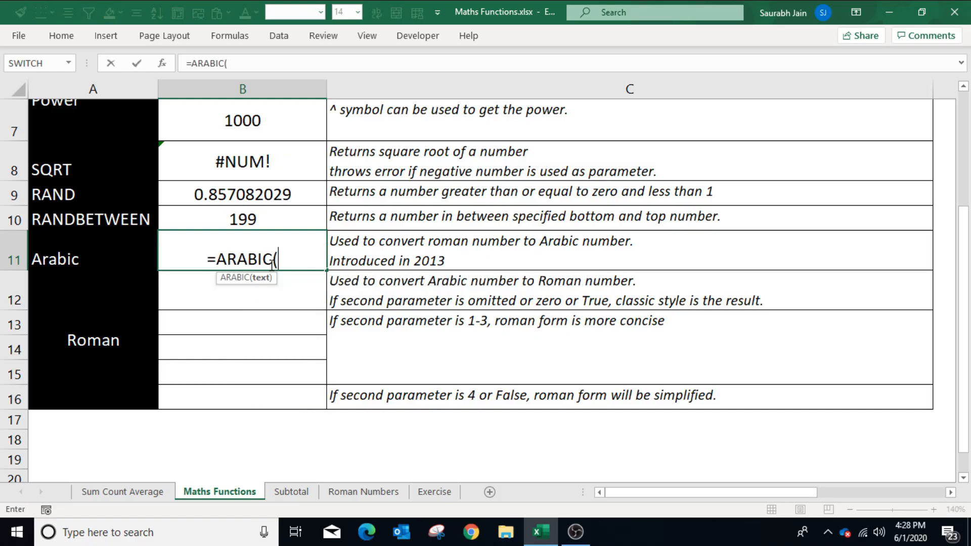
type("\"")
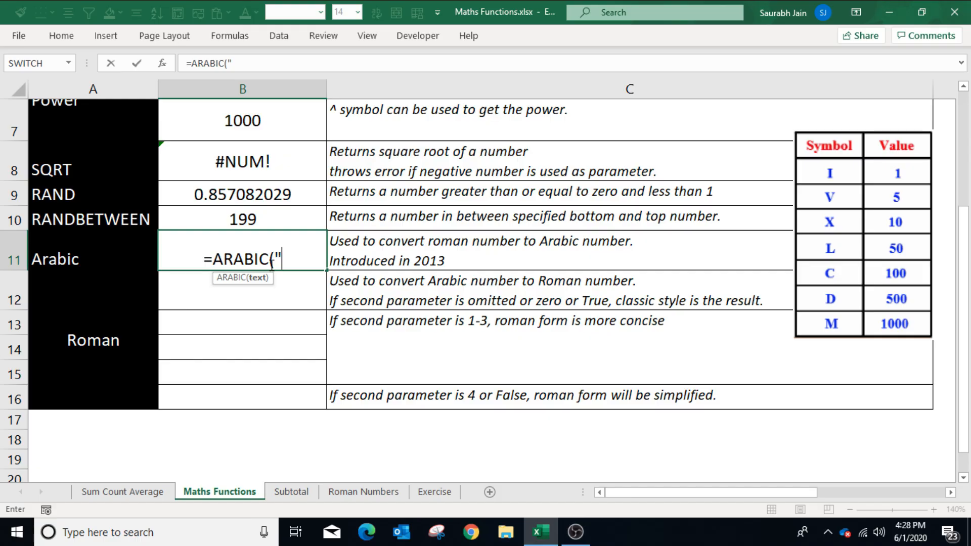
type("C")
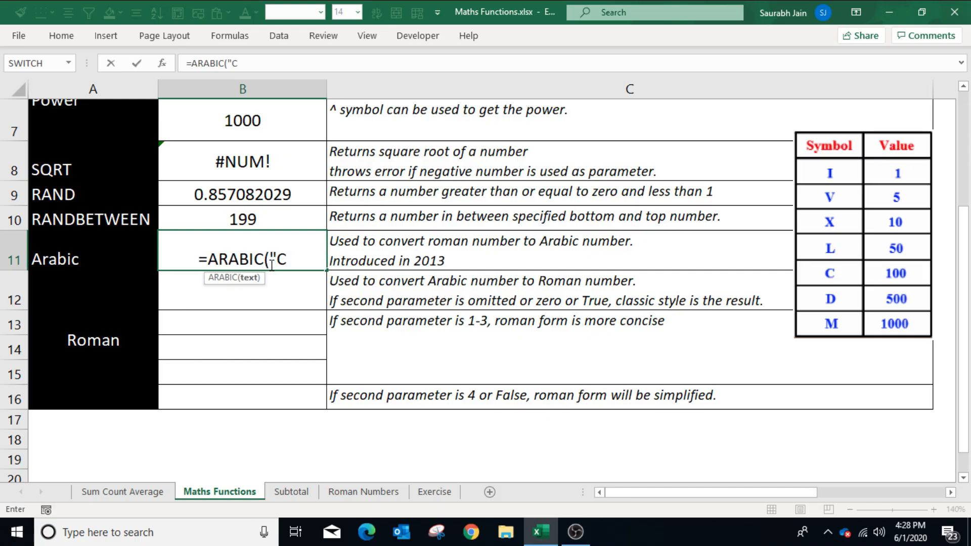
type("\")")
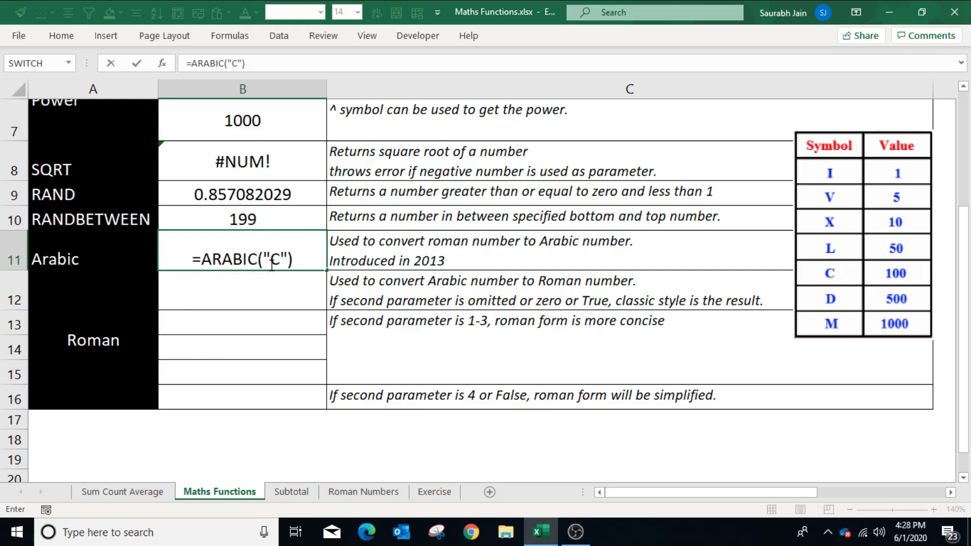
key("Return")
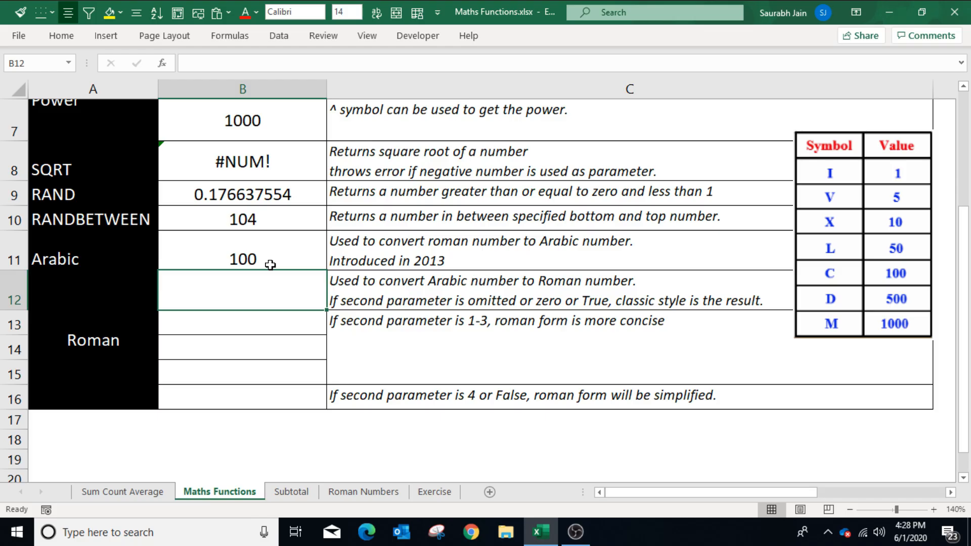
Try the invalid numeral TT in the B11 ARABIC formula, and undo the change
left_click(270, 265)
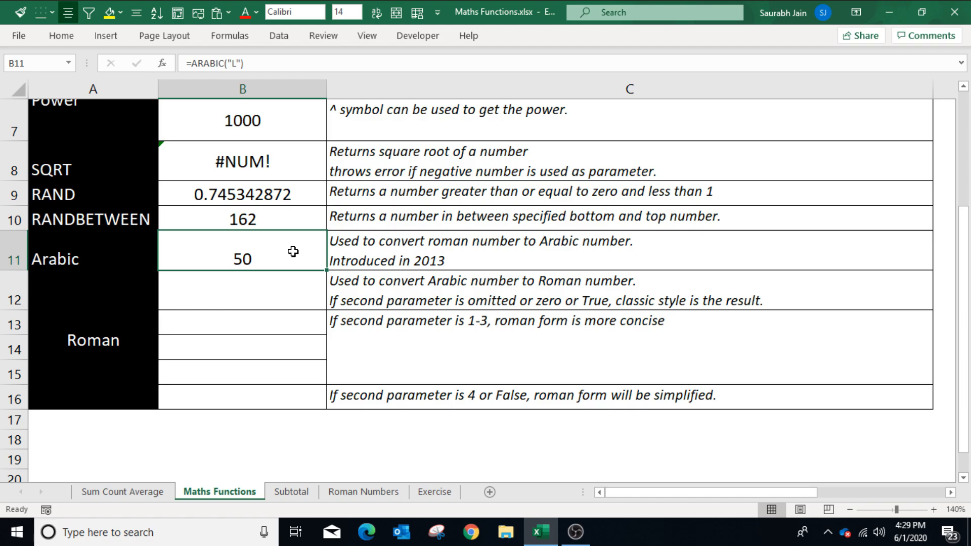
left_click(234, 64)
double_click(235, 63)
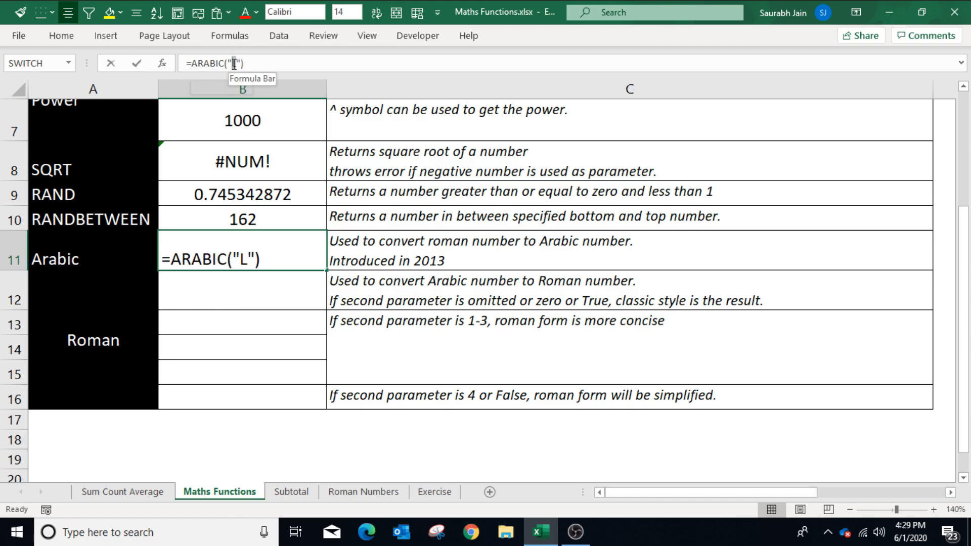
type("TT")
key("Return")
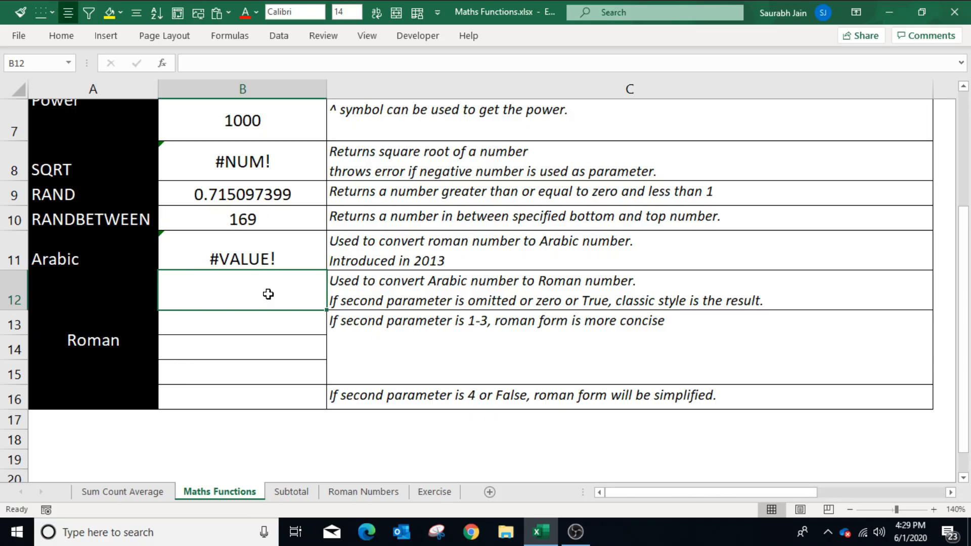
key("ctrl+z")
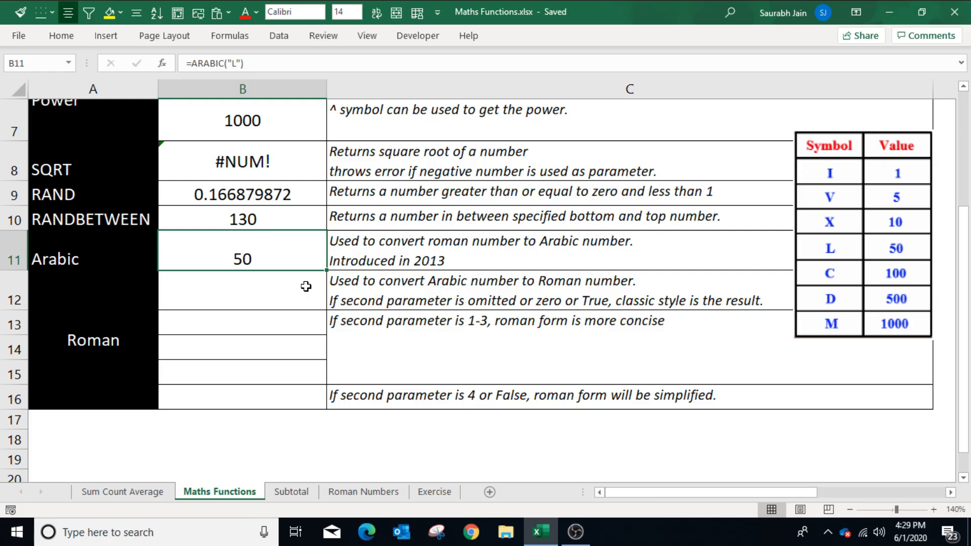
Enter the formula =ROMAN(50) in B12 to convert an Arabic number to a Roman numeral
left_click(306, 286)
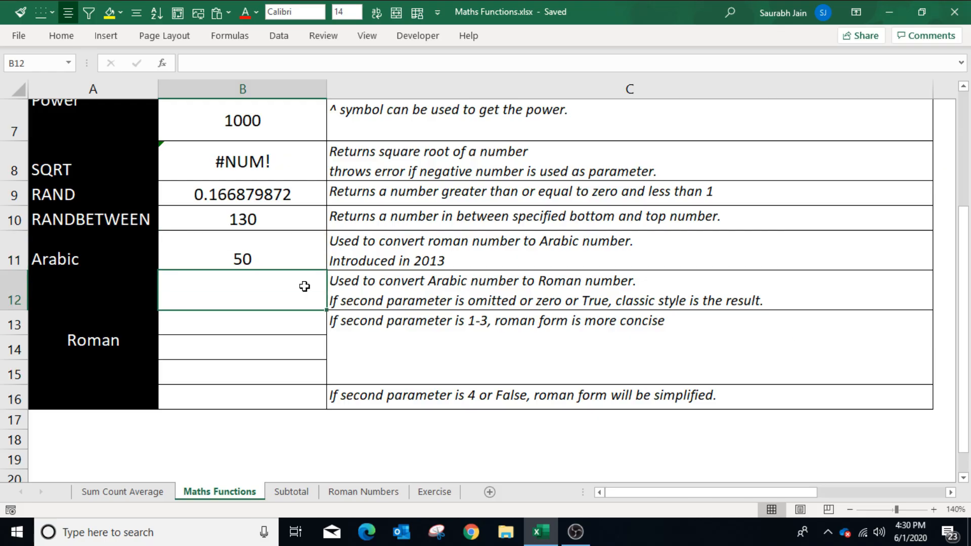
type("=Roman")
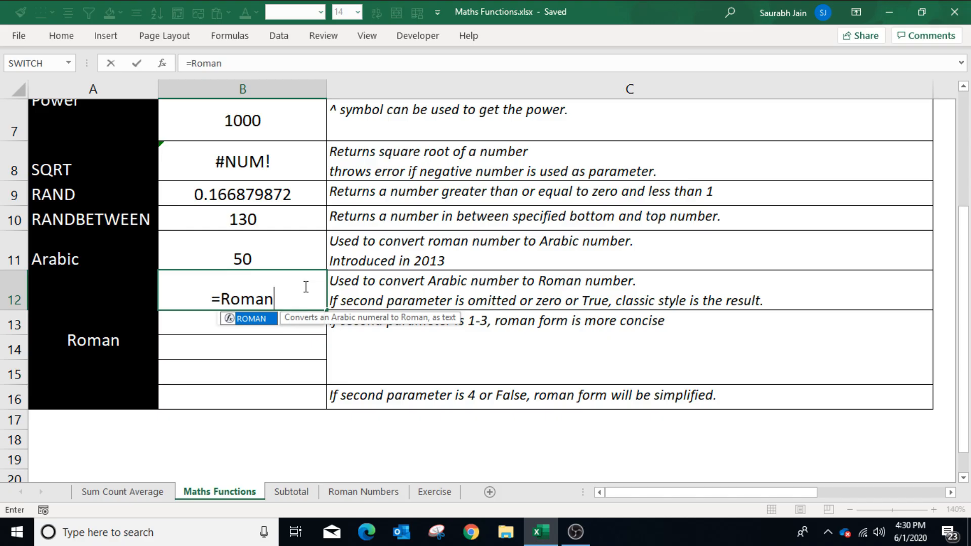
type("(50")
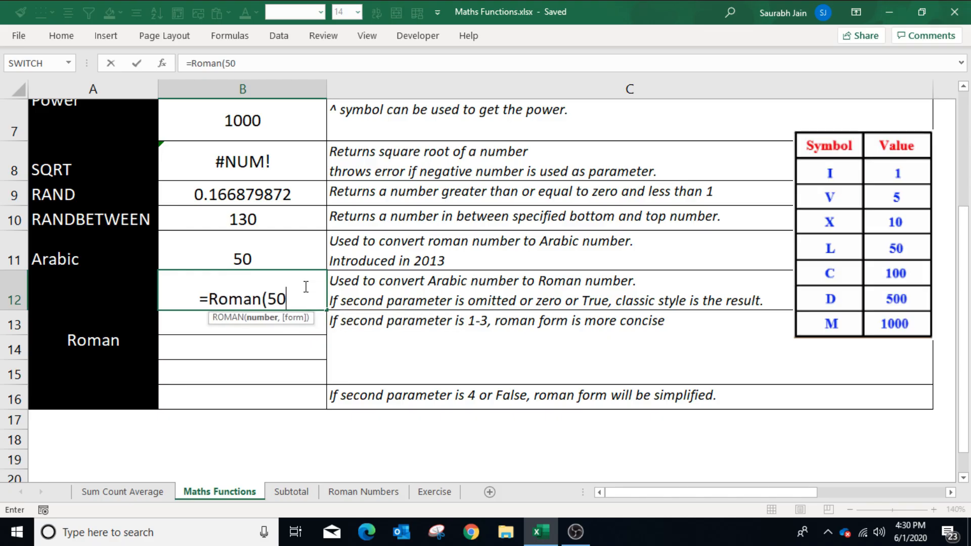
type(")")
key("Return")
Change the number in the B12 ROMAN formula to 100
left_click(306, 287)
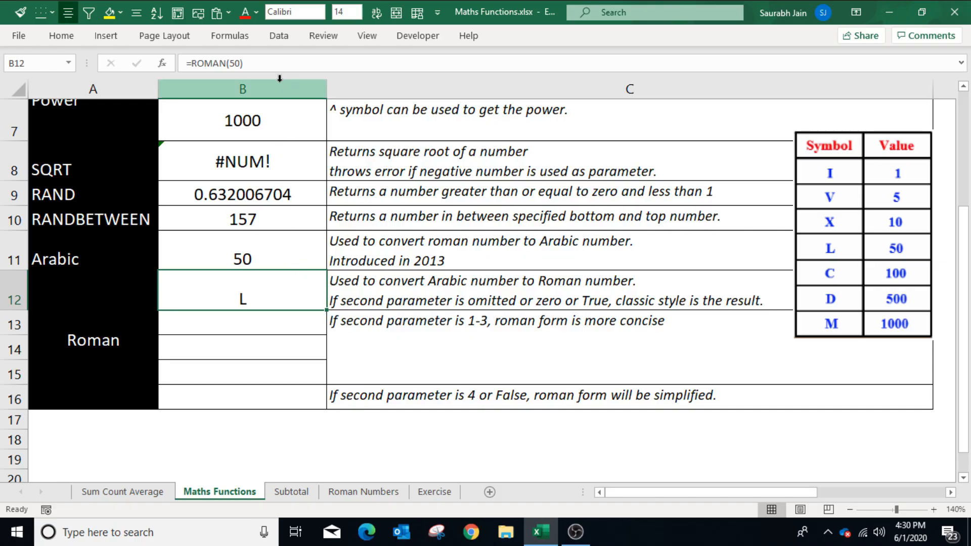
left_click(236, 64)
key("BackSpace")
type("10")
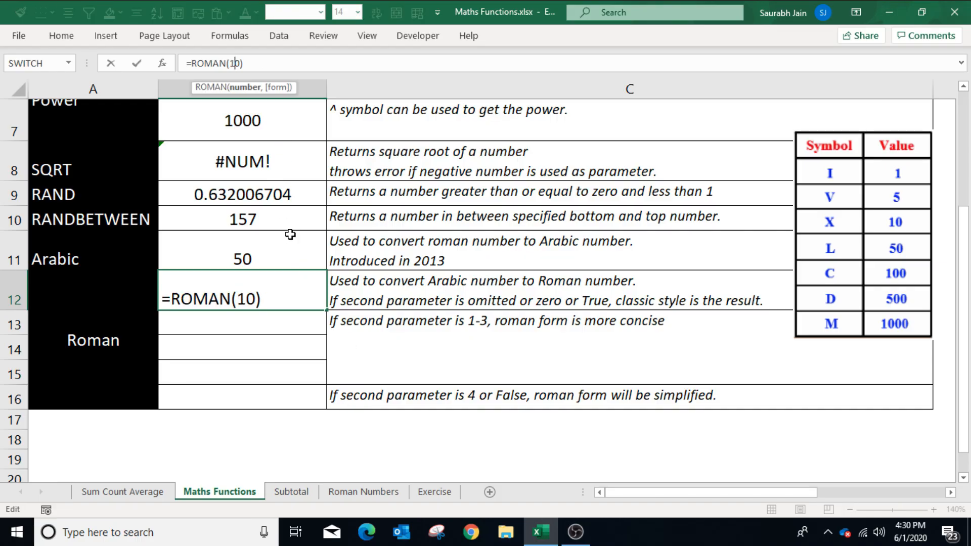
key("Return")
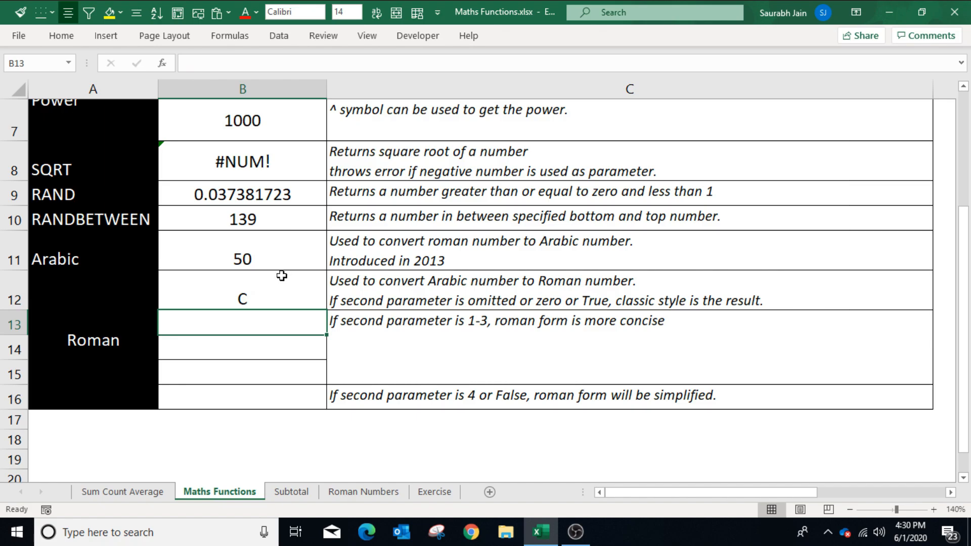
Set the number in the B12 ROMAN formula to 499, leaving the form argument omitted
left_click(264, 286)
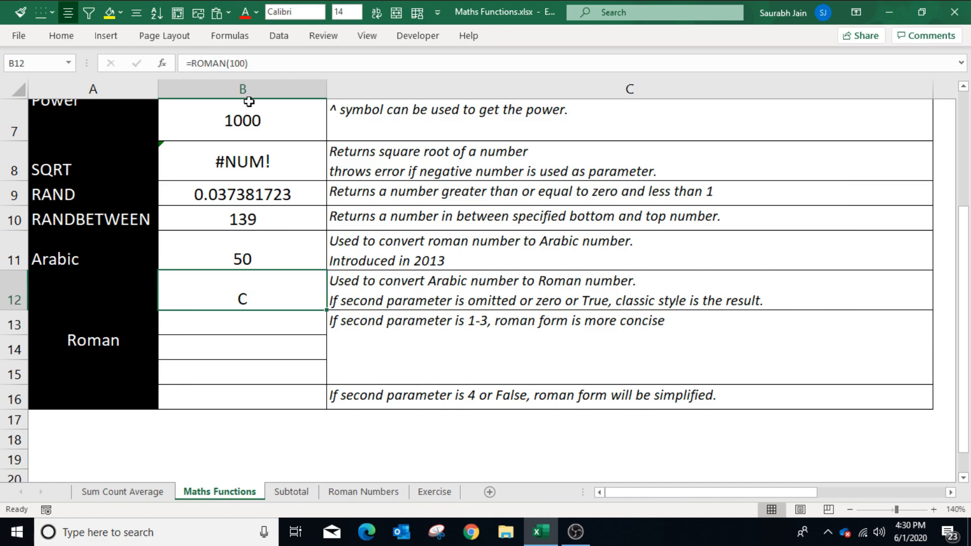
left_click(243, 63)
key("BackSpace")
key("BackSpace")
key("BackSpace")
type("499")
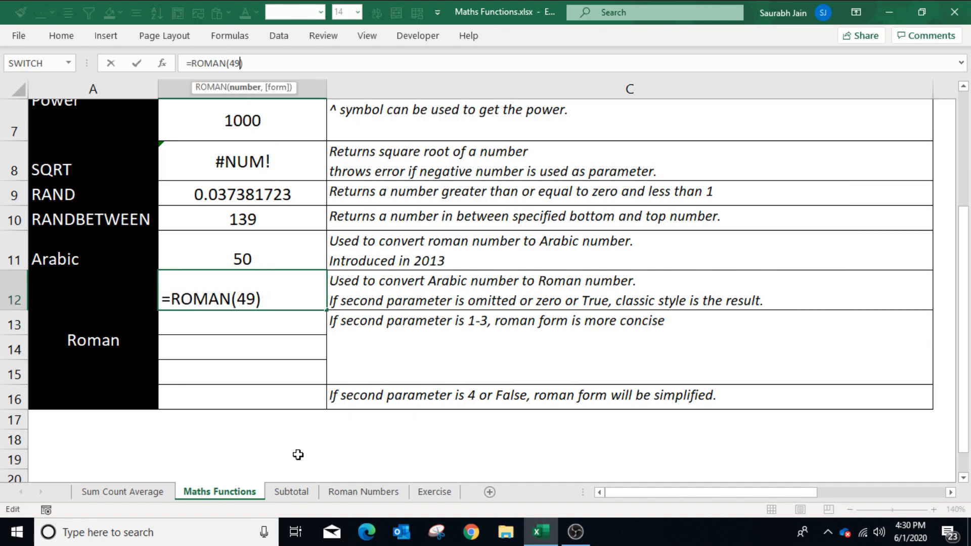
key("ctrl+Return")
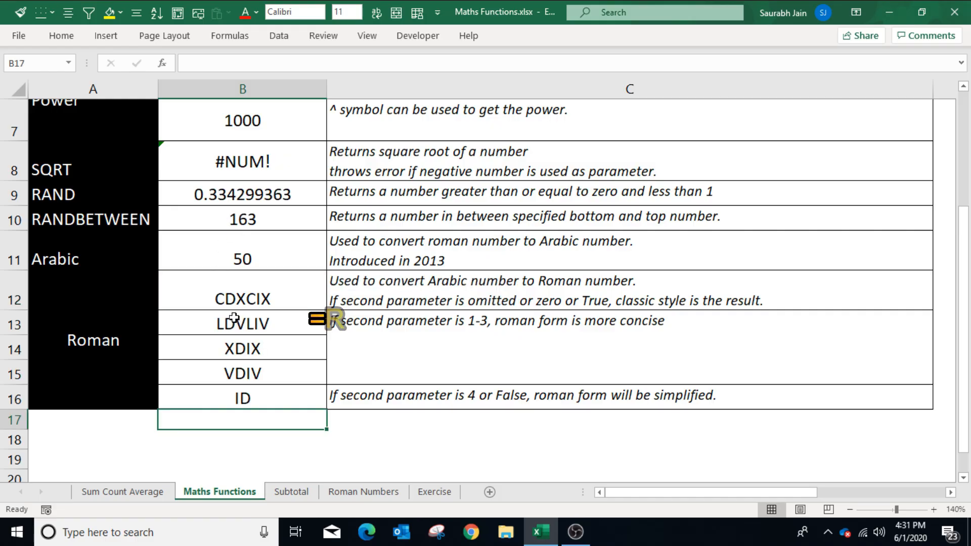
Check the ROMAN formula in B13, and review the Subtotal sheet's Qty Sold data and the range summed in C1
left_click(235, 320)
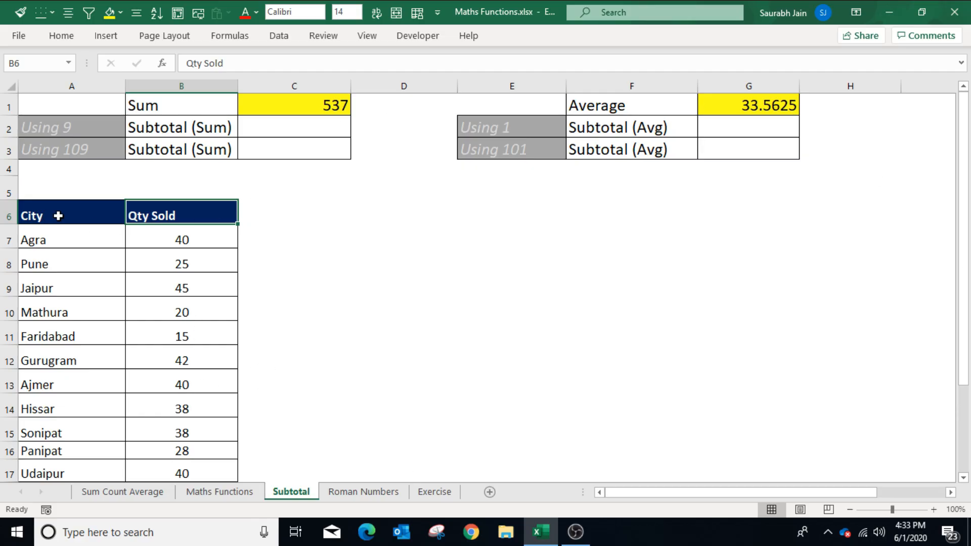
left_click(150, 265)
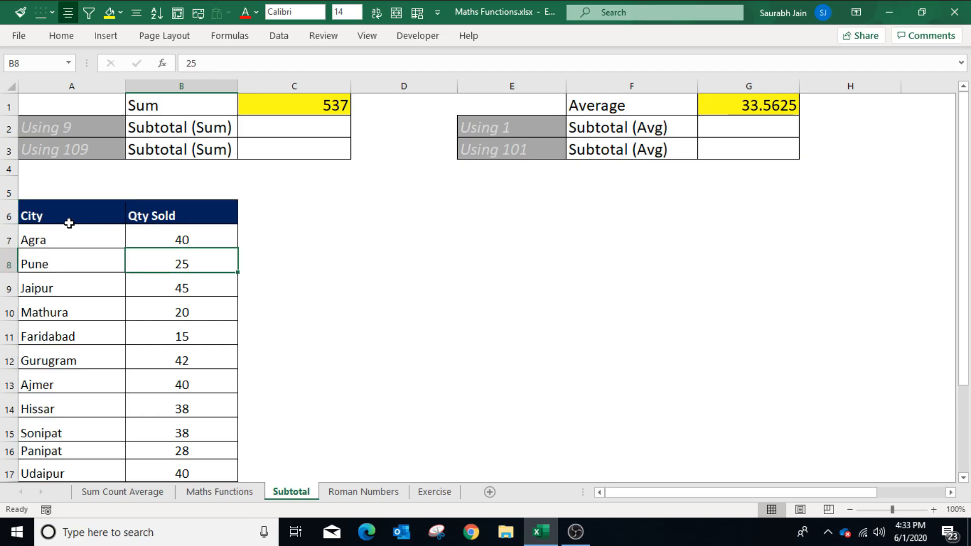
left_click(277, 112)
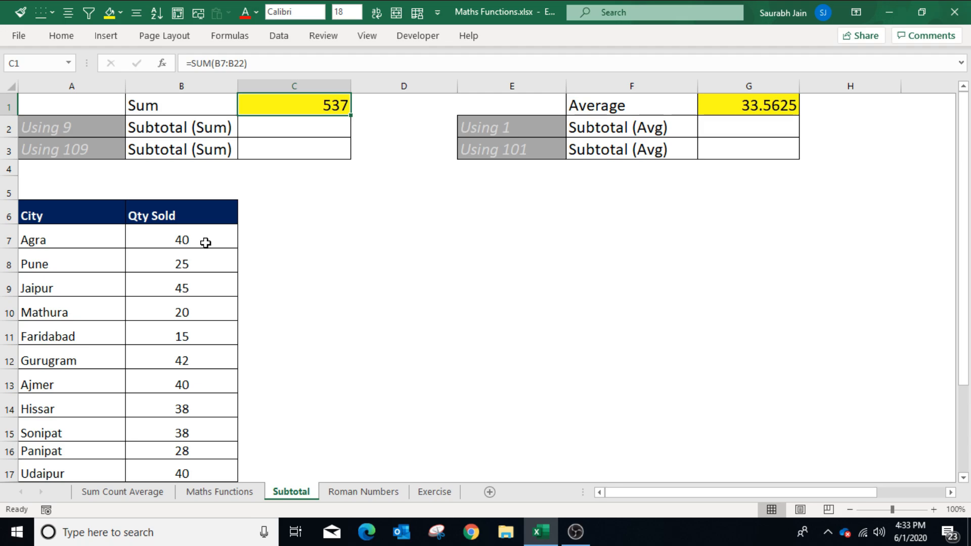
left_click(253, 63)
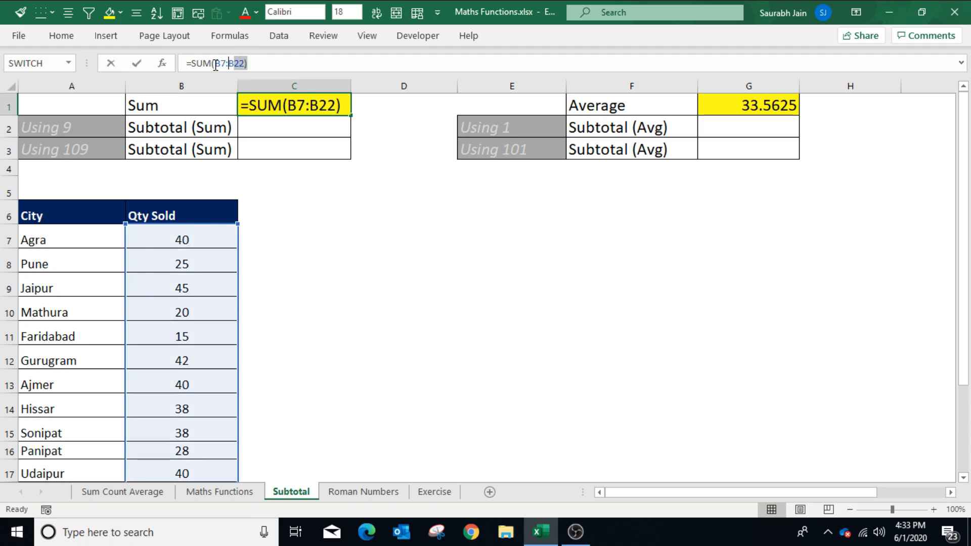
key("Return")
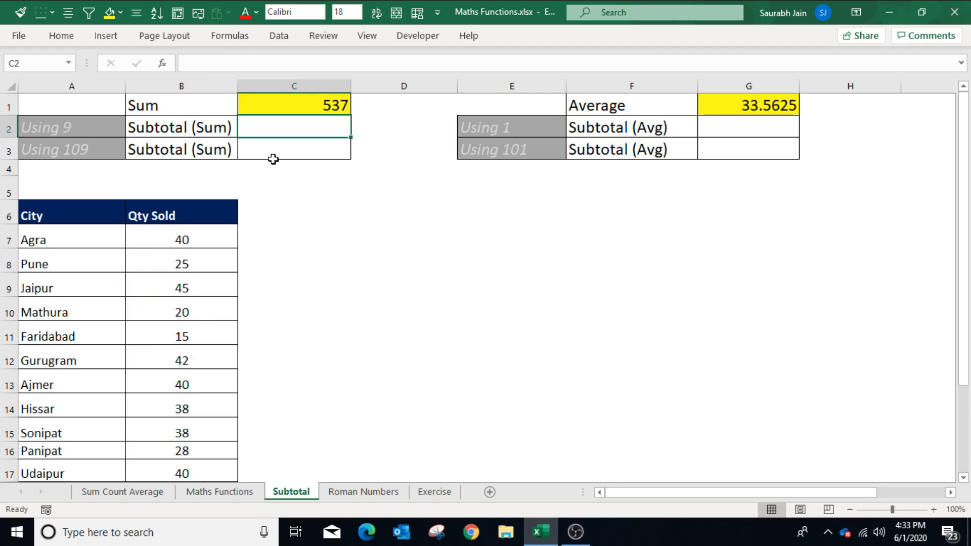
Start a SUBTOTAL formula in C2 and look through its function numbers, comparing 9 - SUM with 109 - SUM
type("=")
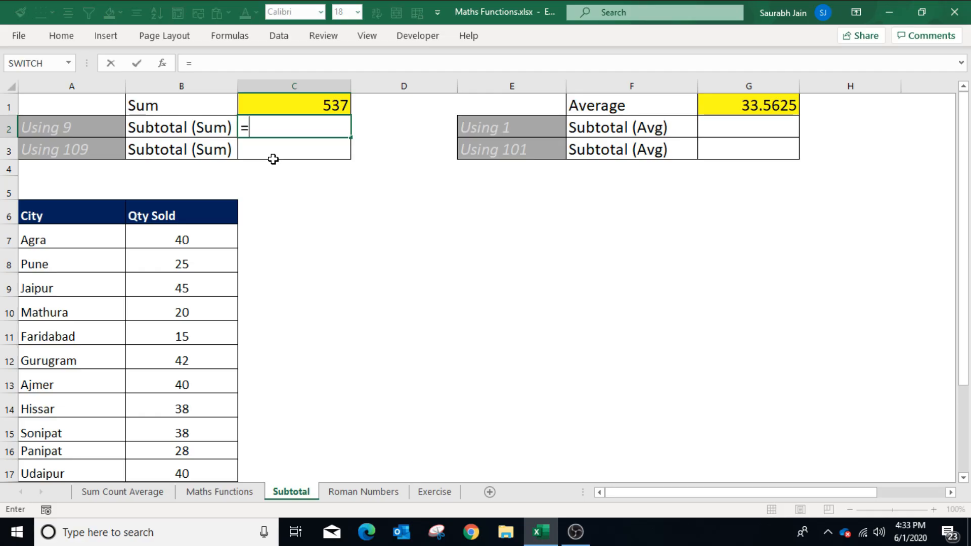
type("subtotal")
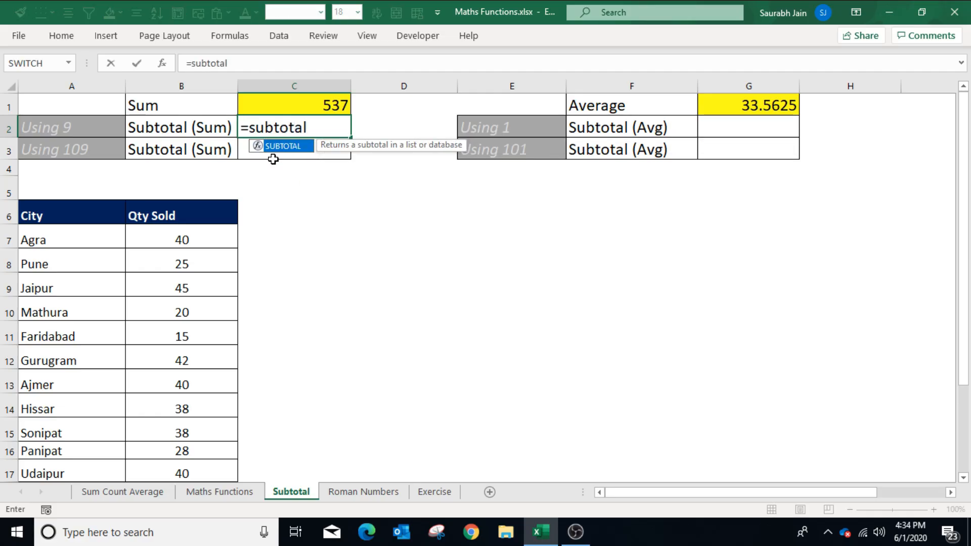
type("(")
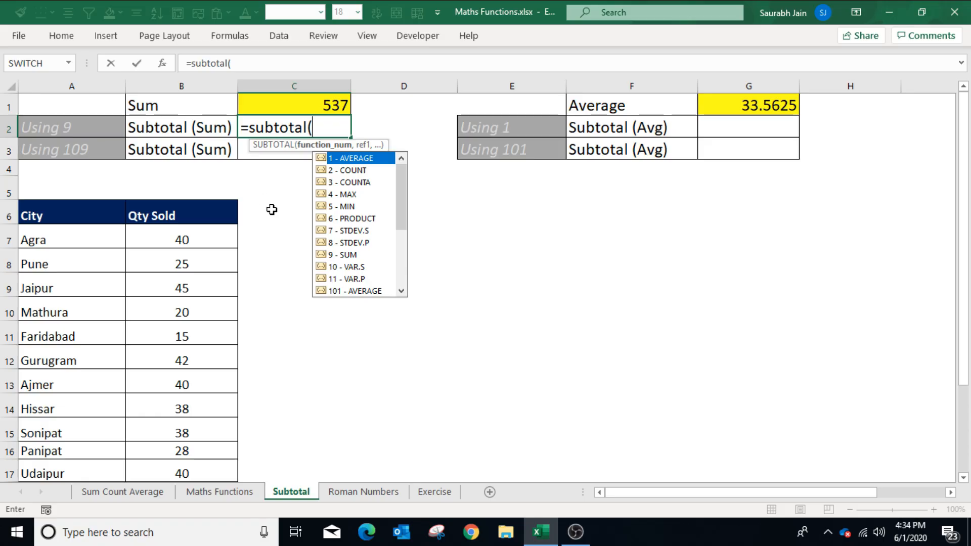
left_click(357, 170)
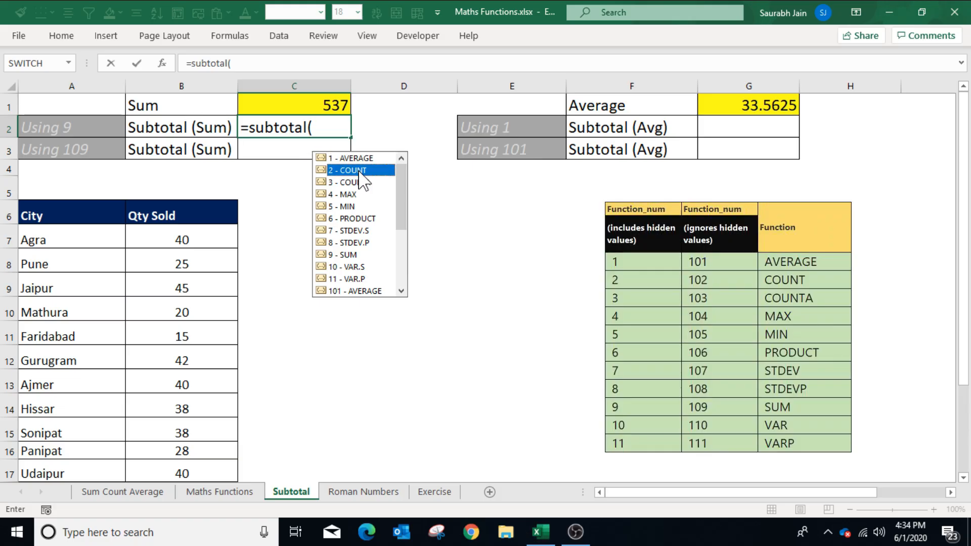
left_click(361, 255)
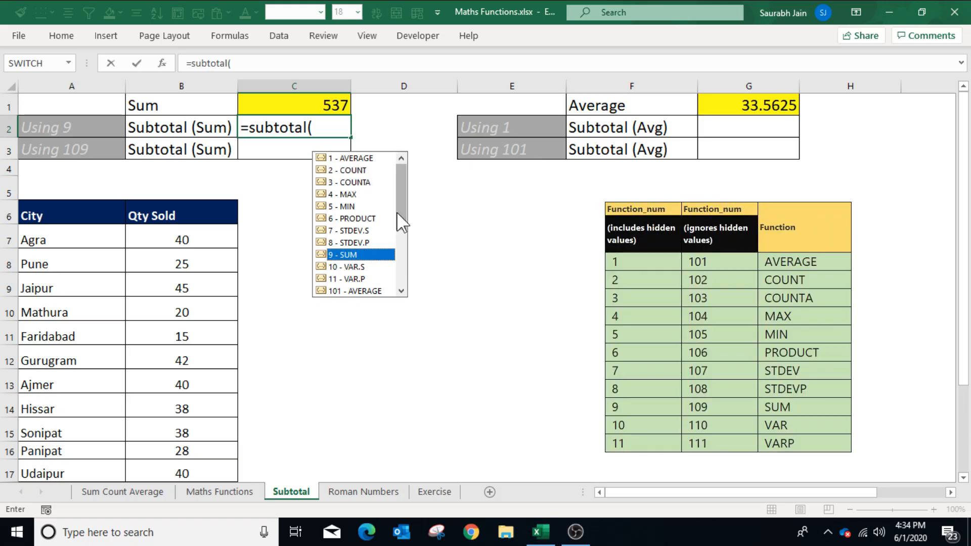
left_click_drag(399, 208, 403, 288)
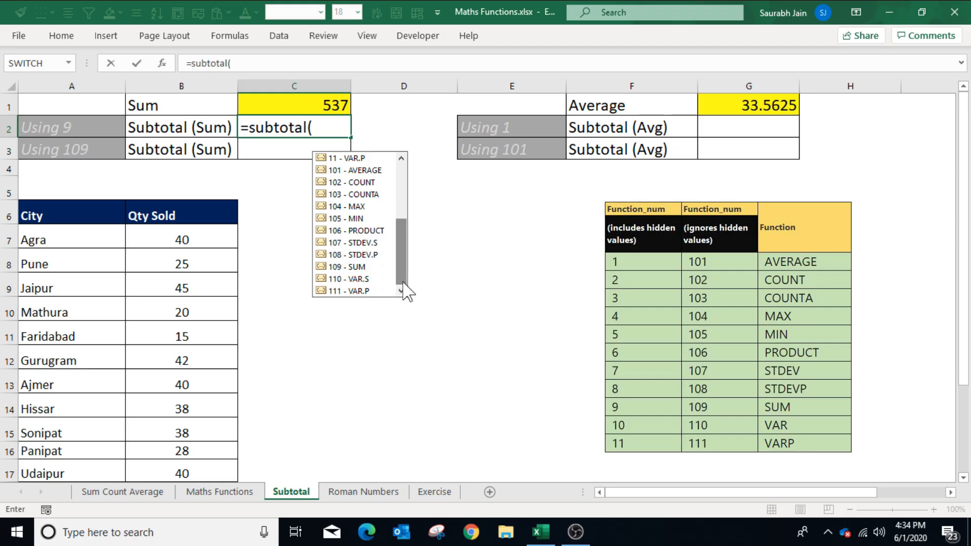
left_click(369, 267)
scroll(403, 256, "up", 3)
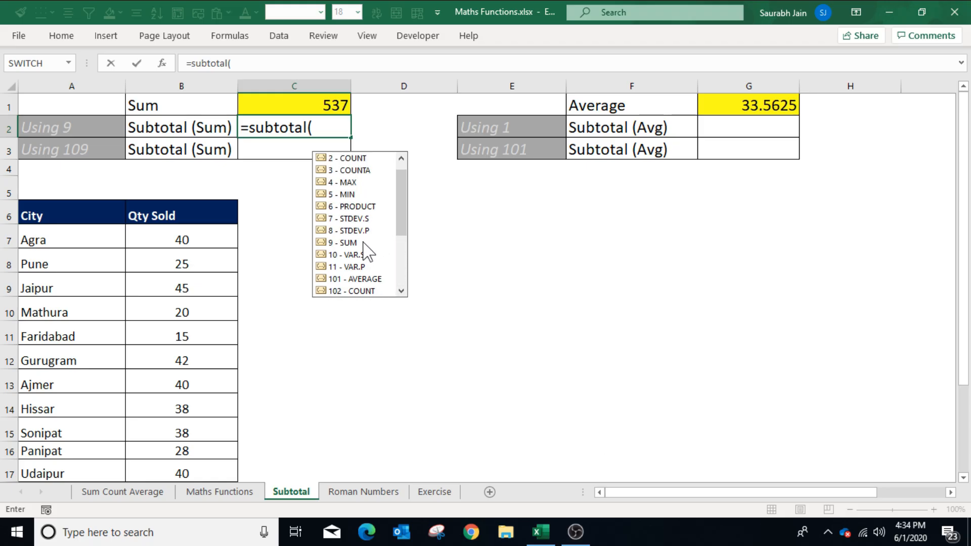
Complete the SUBTOTAL formula in C2 with function 9 - SUM over the Qty Sold range B7:B22
left_click(352, 244)
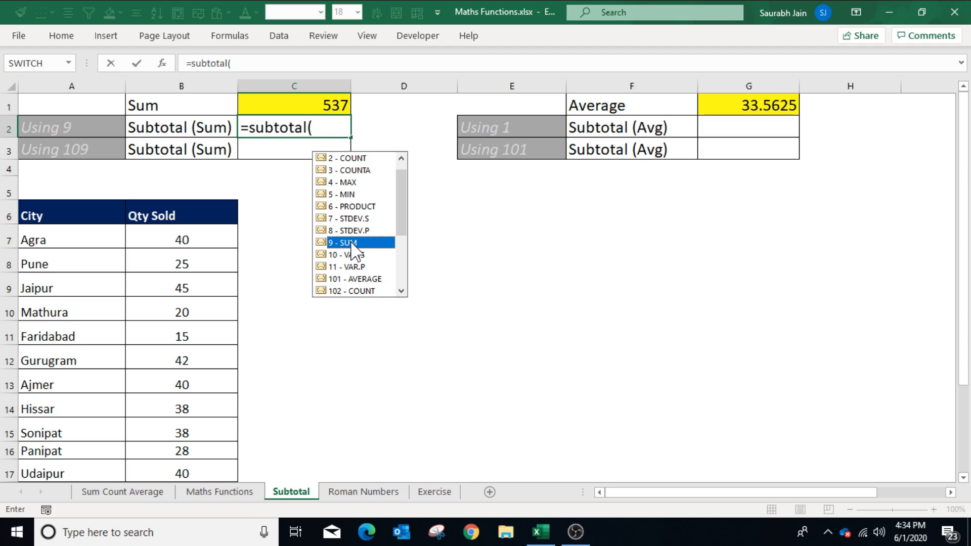
double_click(352, 243)
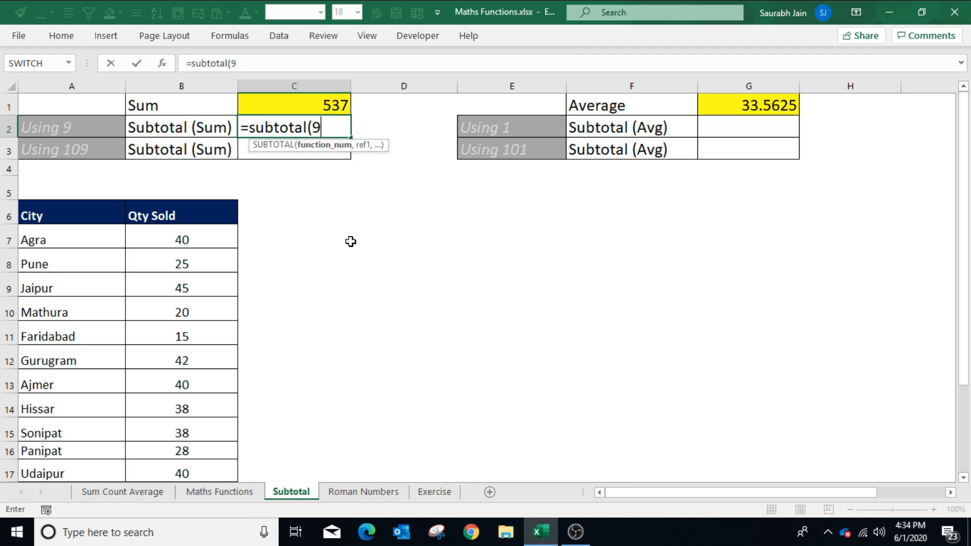
type(",")
left_click_drag(188, 232, 162, 457)
scroll(369, 384, "up", 2)
type(")")
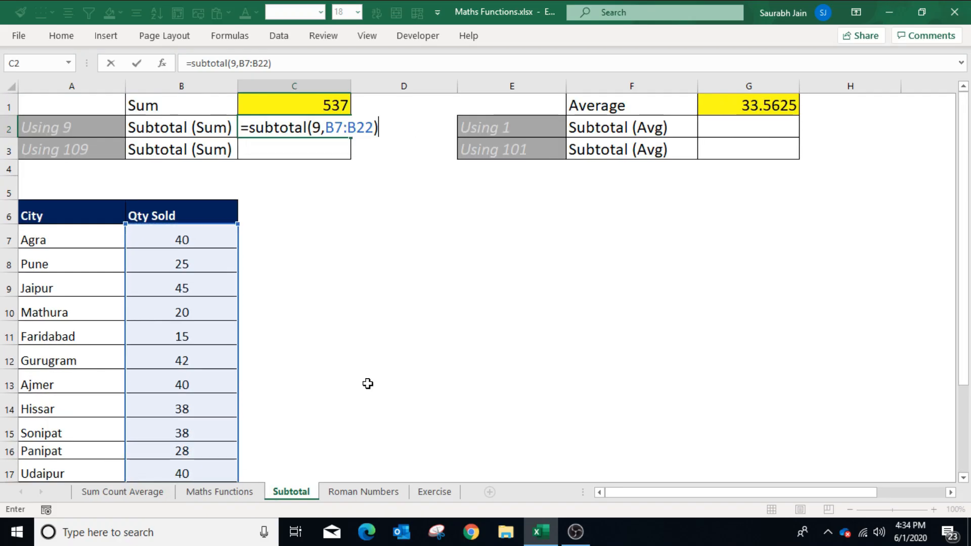
key("Return")
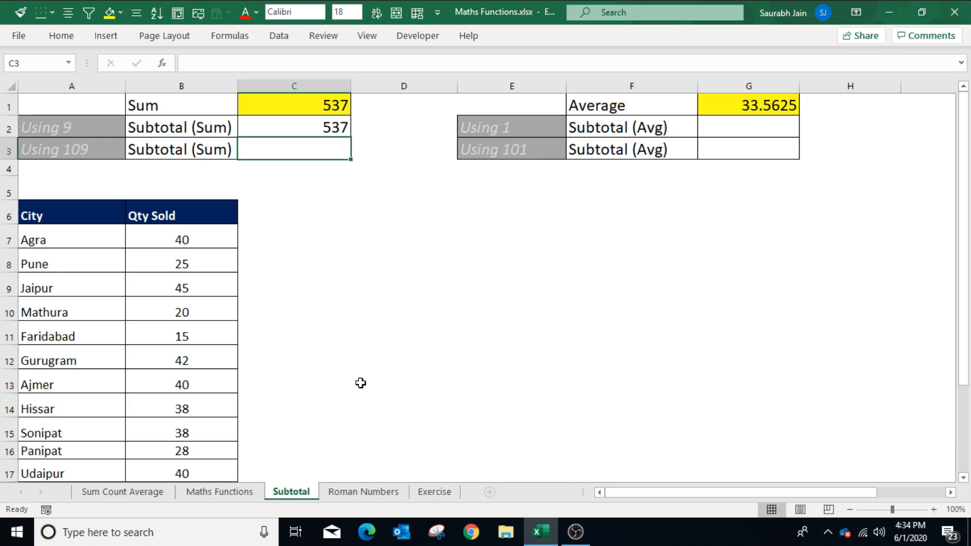
Enter a SUBTOTAL formula in C3 using function number 109 over the Qty Sold range B7:B22
type("=sbu")
key("BackSpace")
key("BackSpace")
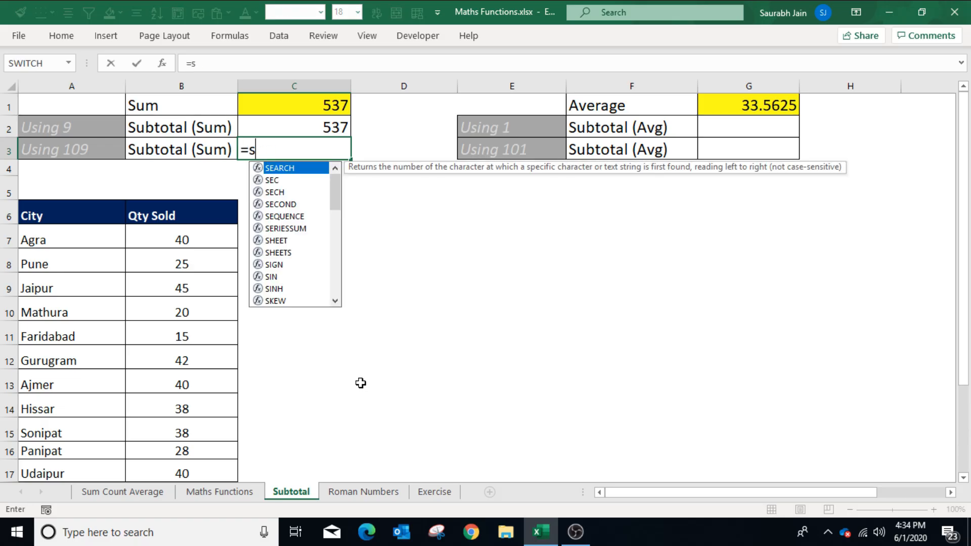
type("ubtotal(")
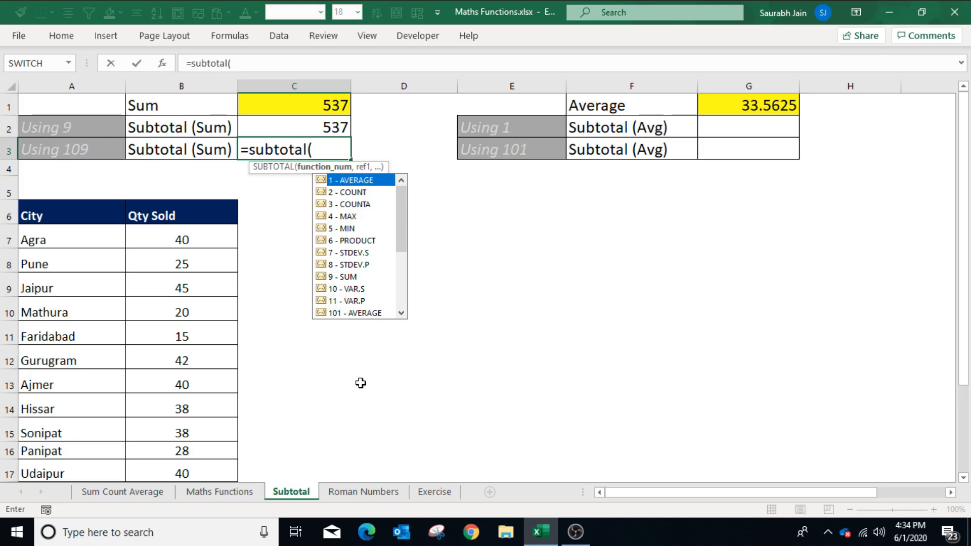
type("109")
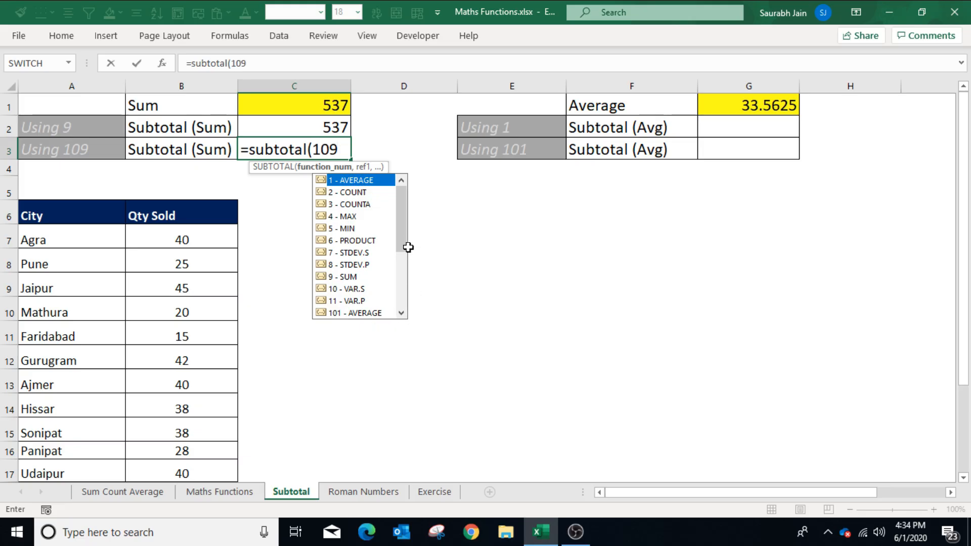
left_click_drag(403, 245, 400, 303)
type(",")
left_click_drag(207, 244, 184, 457)
scroll(281, 364, "up", 2)
type(")")
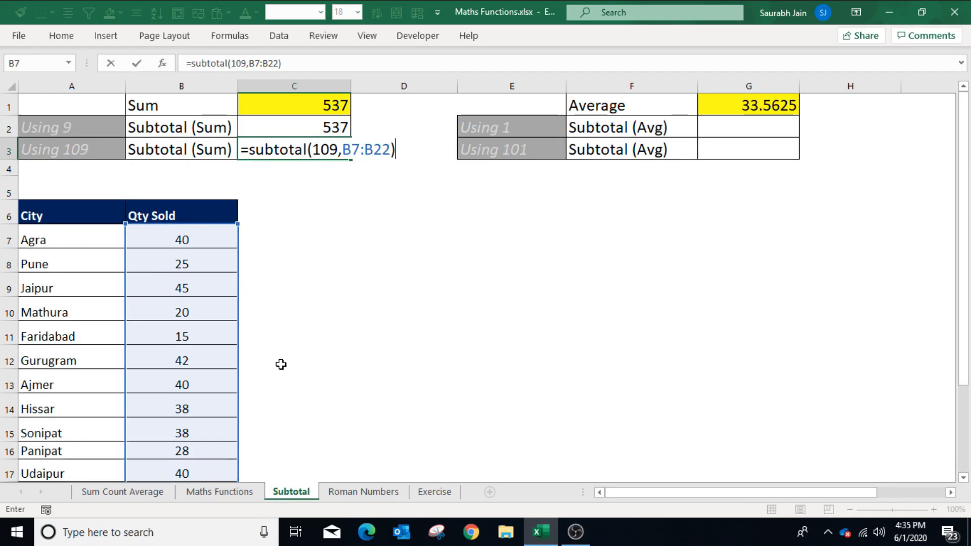
key("Return")
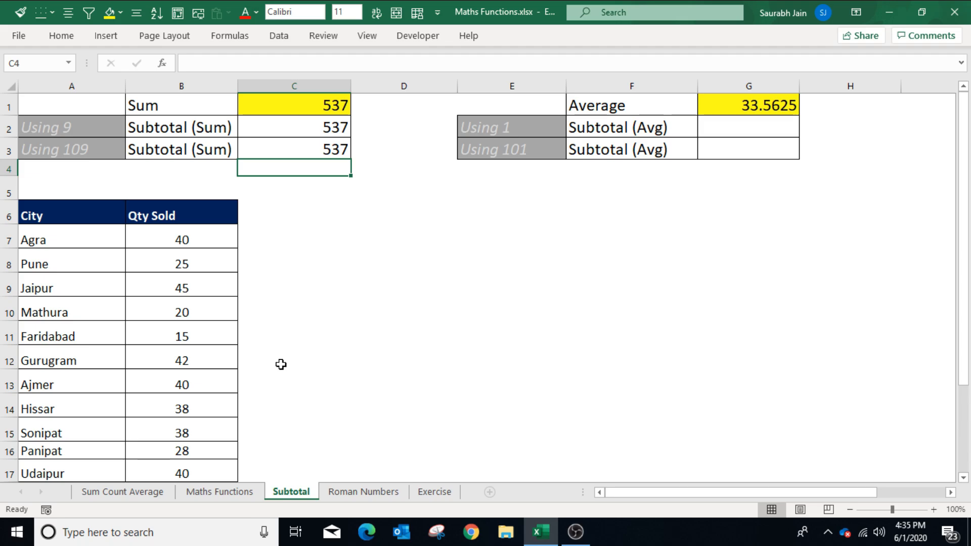
Hide the Mathura row and compare the formulas in C3, C2 and C1
right_click(3, 304)
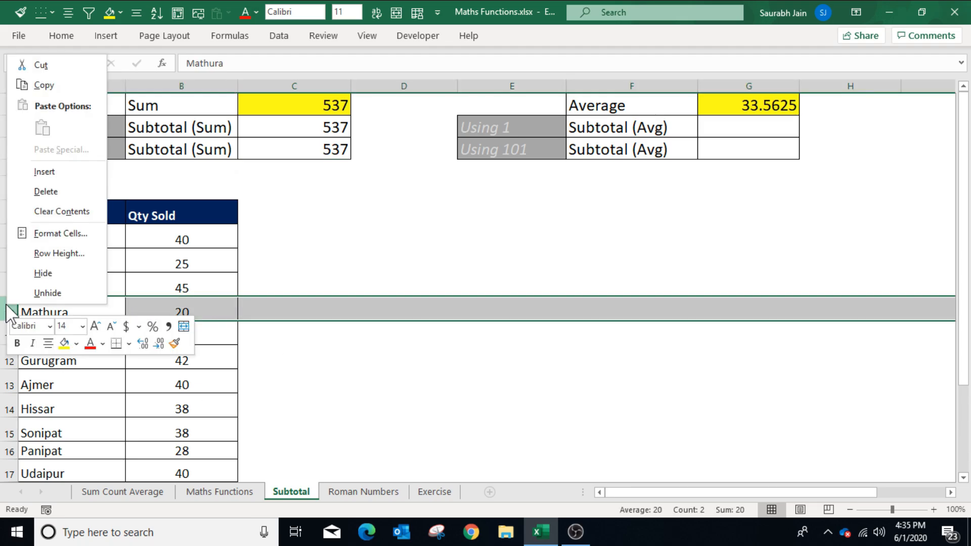
left_click(54, 279)
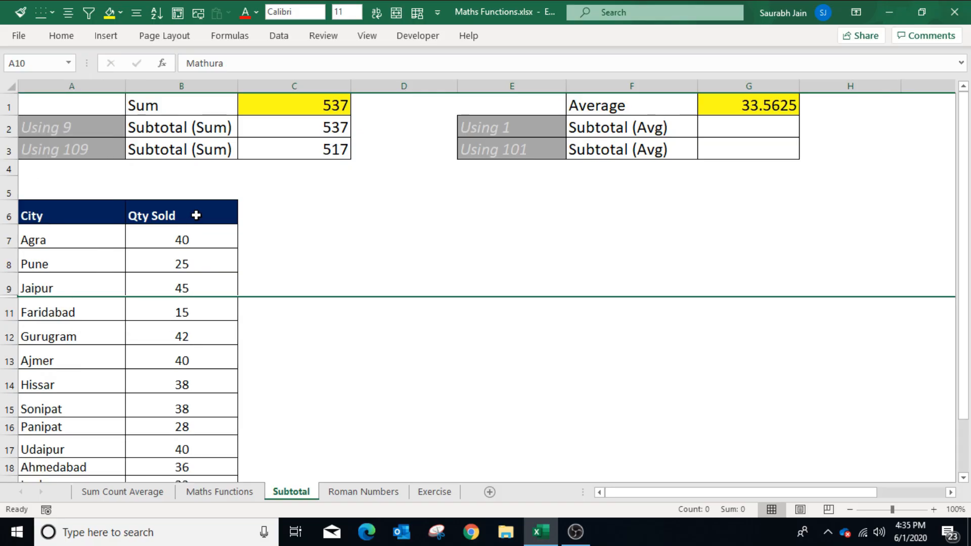
left_click(276, 155)
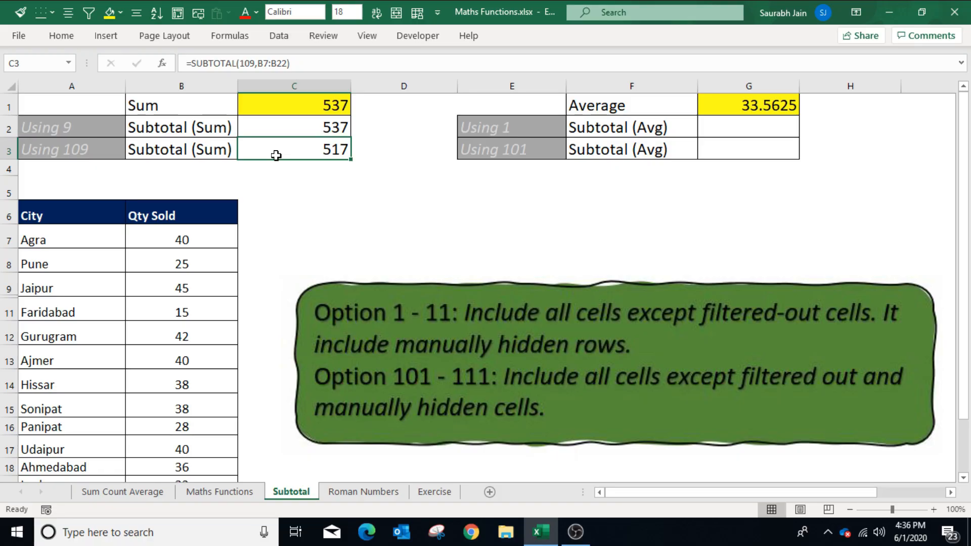
key("Up")
key("Up")
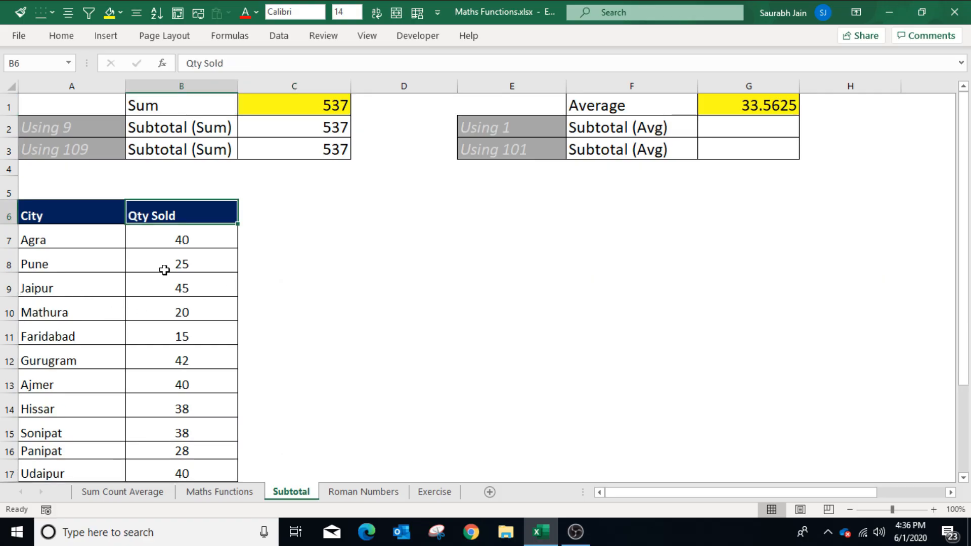
Filter the City column to names beginning with "a", and remove the filter again
key("ctrl+shift+l")
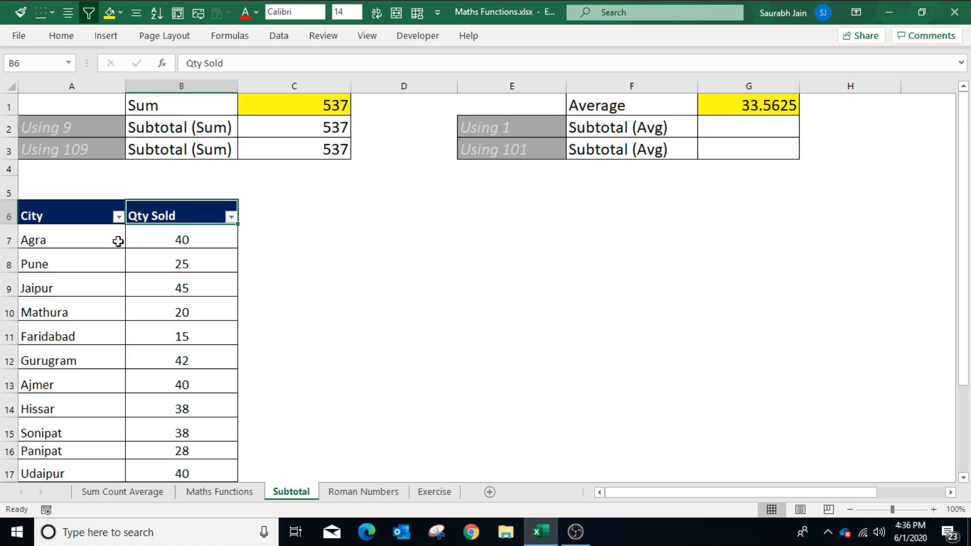
left_click(118, 218)
mouse_move(165, 319)
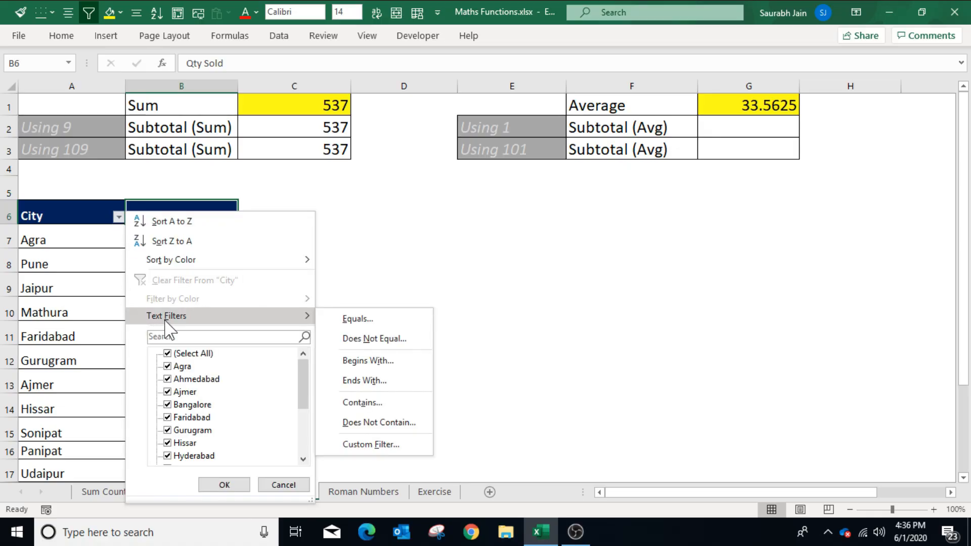
left_click(354, 358)
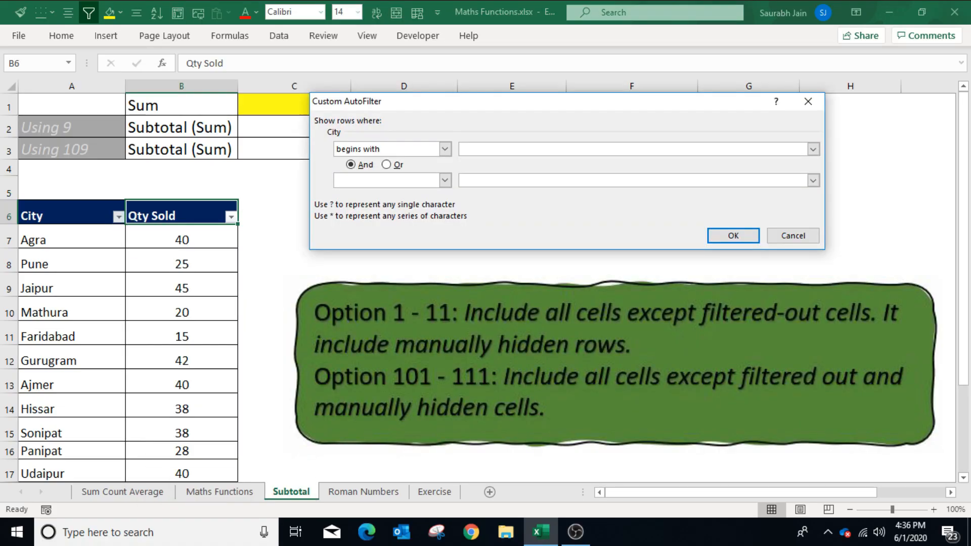
type("a")
key("Return")
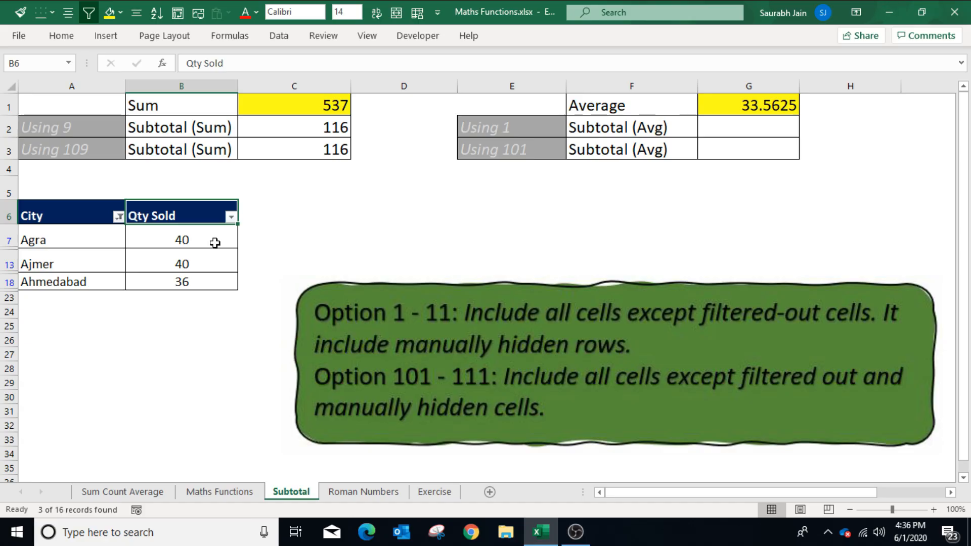
key("ctrl+shift+l")
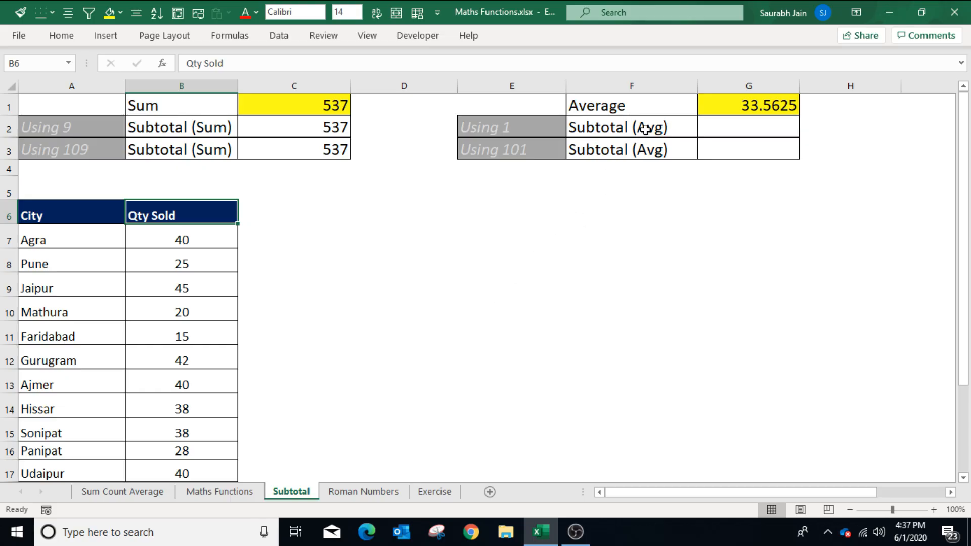
Check the AVERAGE formula in G1 and enter a SUBTOTAL in G2 with function 1 - AVERAGE over B7:B22
left_click(731, 108)
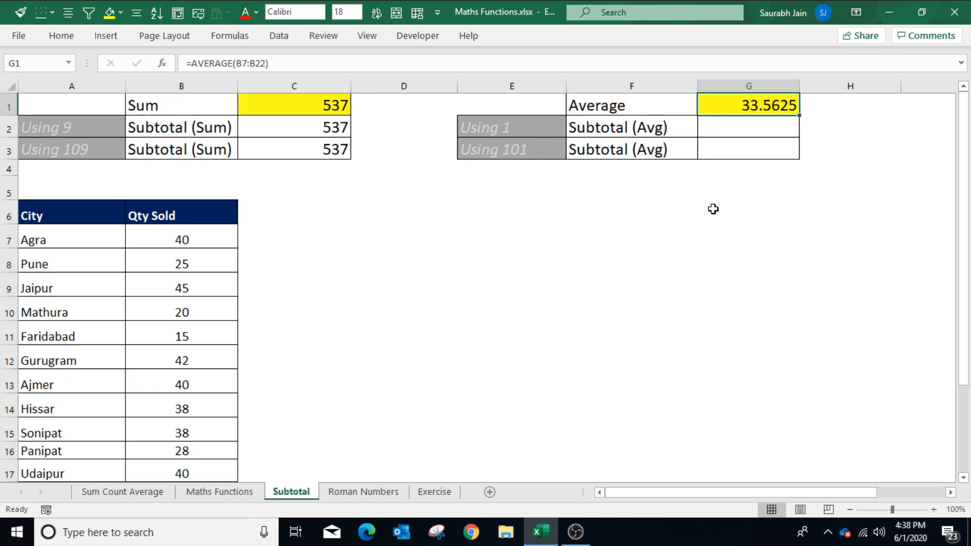
left_click(739, 130)
type("=subtotal")
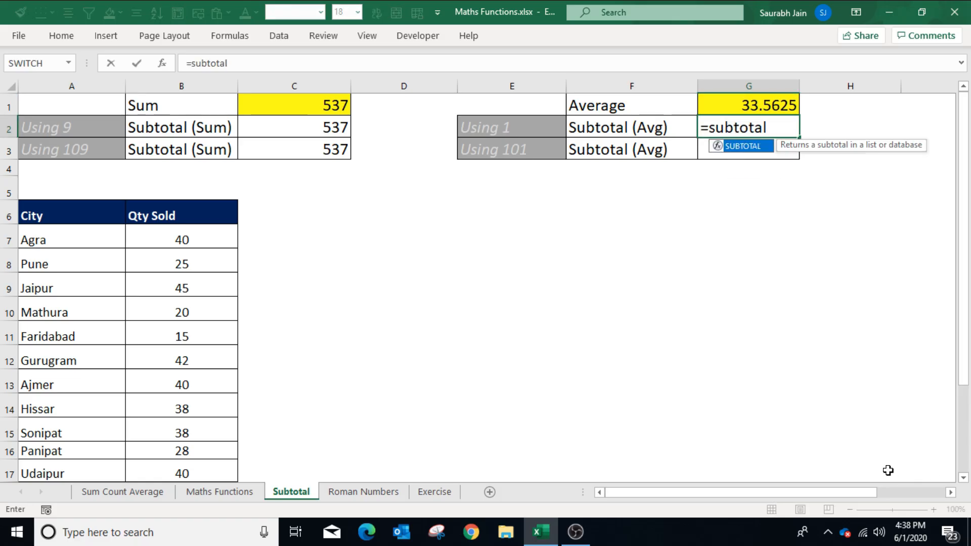
type("(")
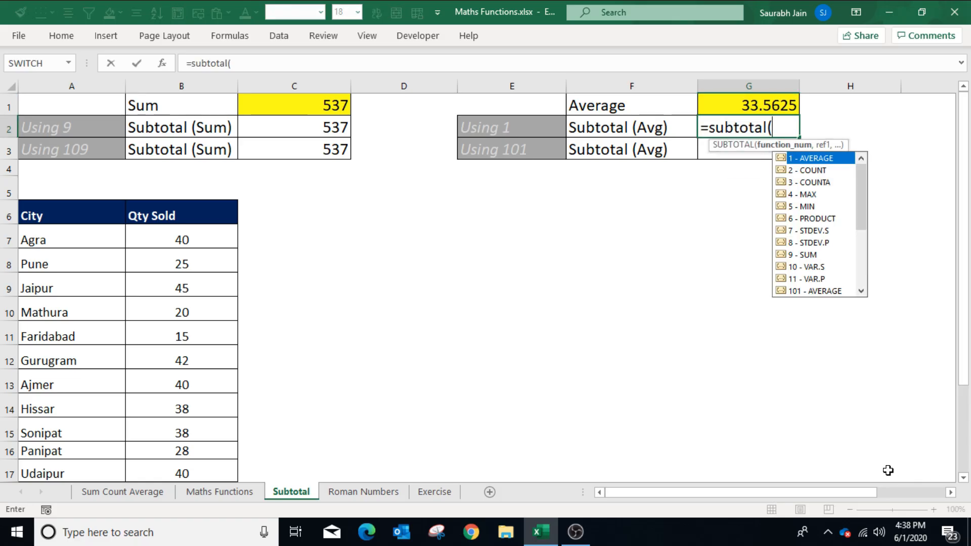
double_click(823, 158)
type(",")
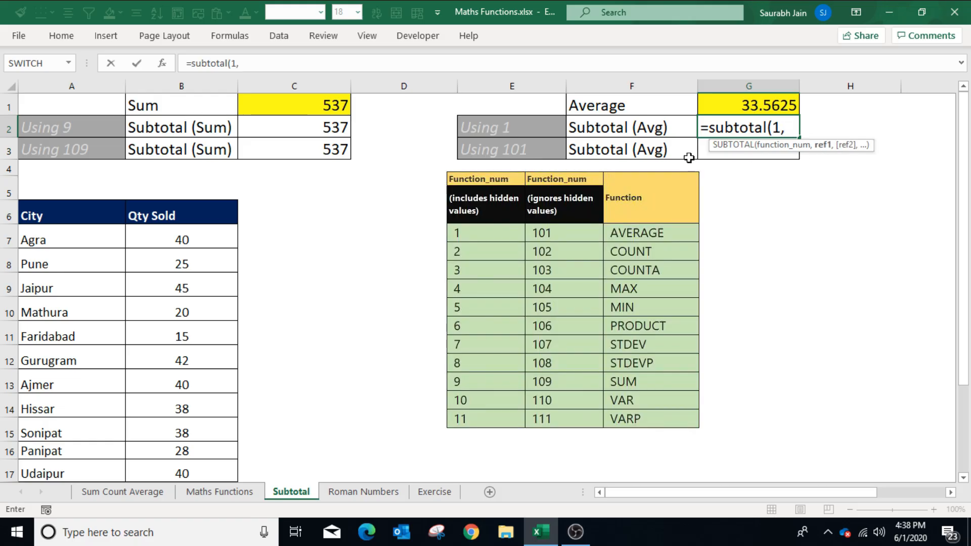
left_click_drag(178, 237, 241, 456)
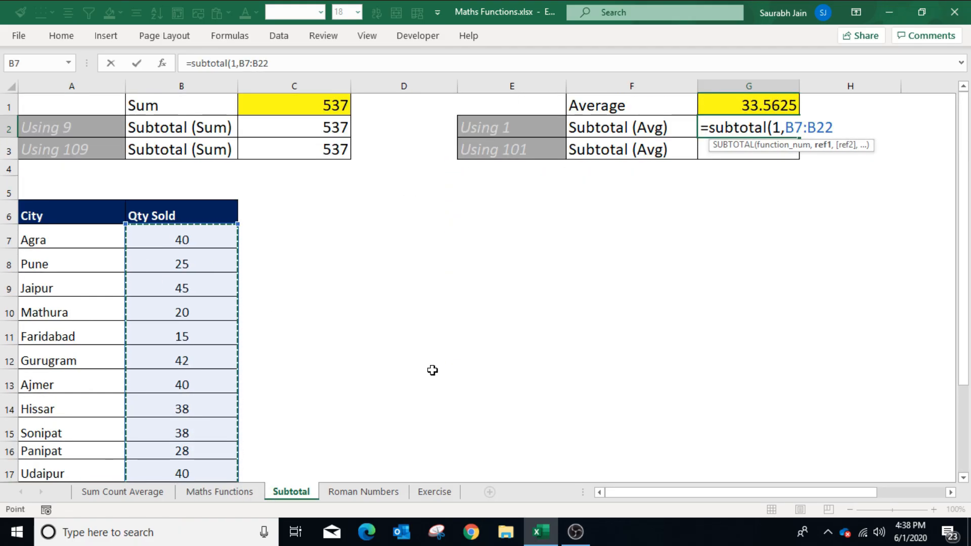
type(")")
key("Return")
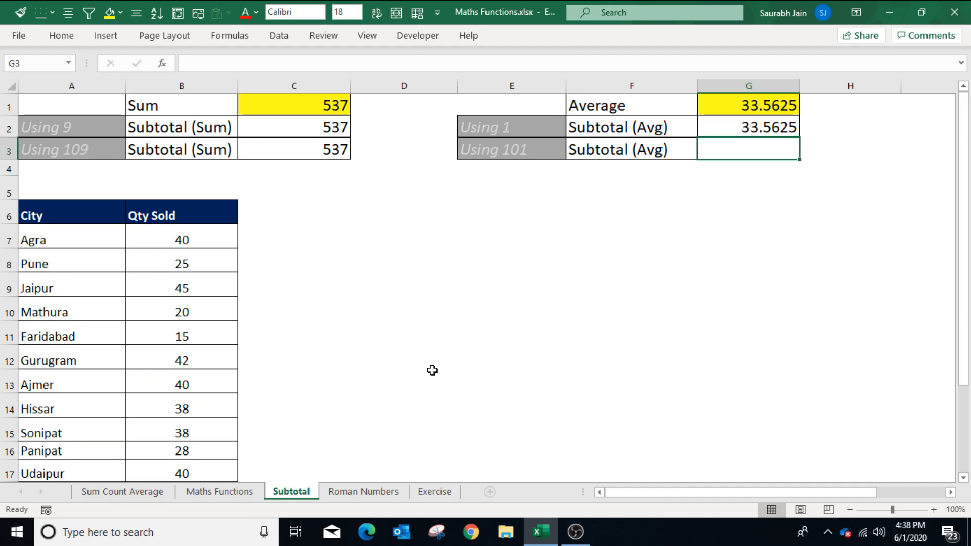
Enter a SUBTOTAL formula in G3 with function 101 - AVERAGE over the Qty Sold range B7:B22
type("=")
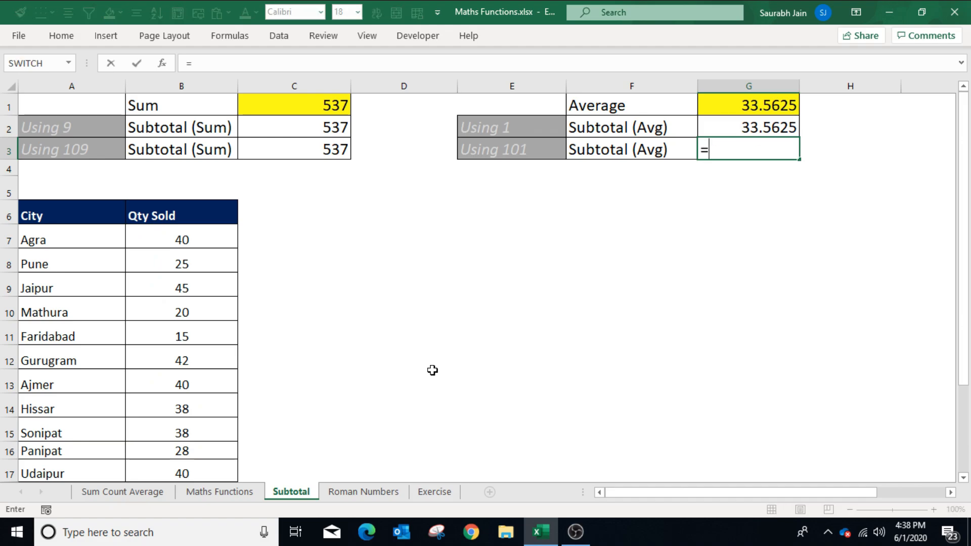
type("subtotal")
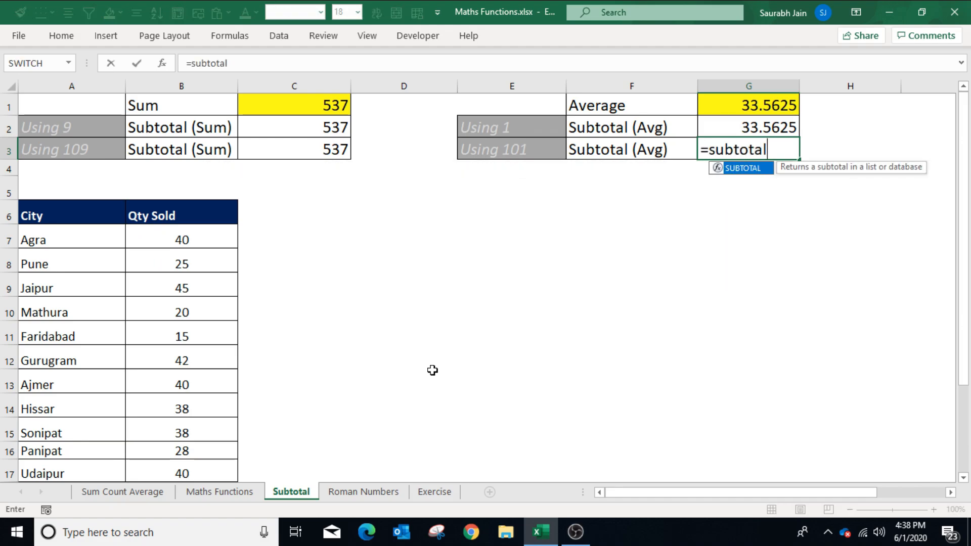
type("(")
left_click_drag(863, 243, 860, 260)
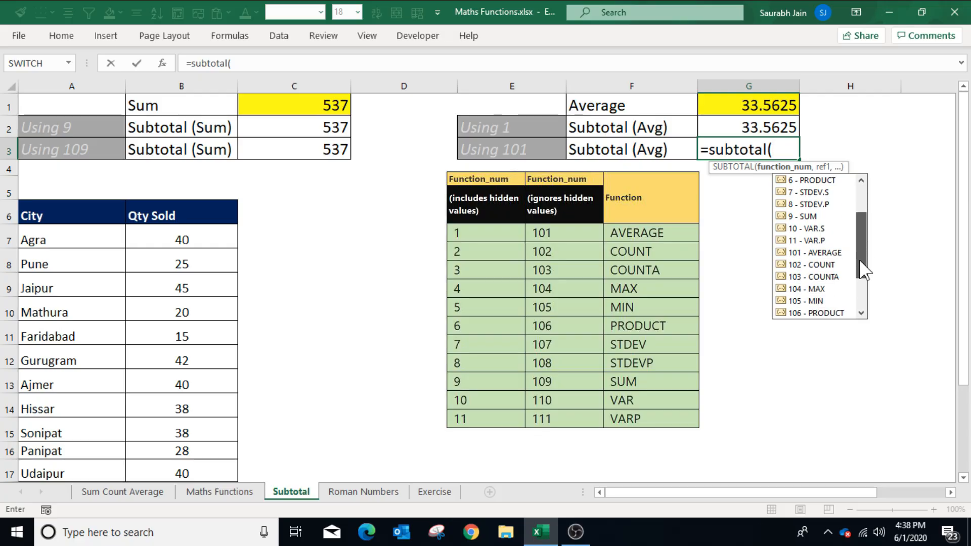
double_click(839, 253)
type(",")
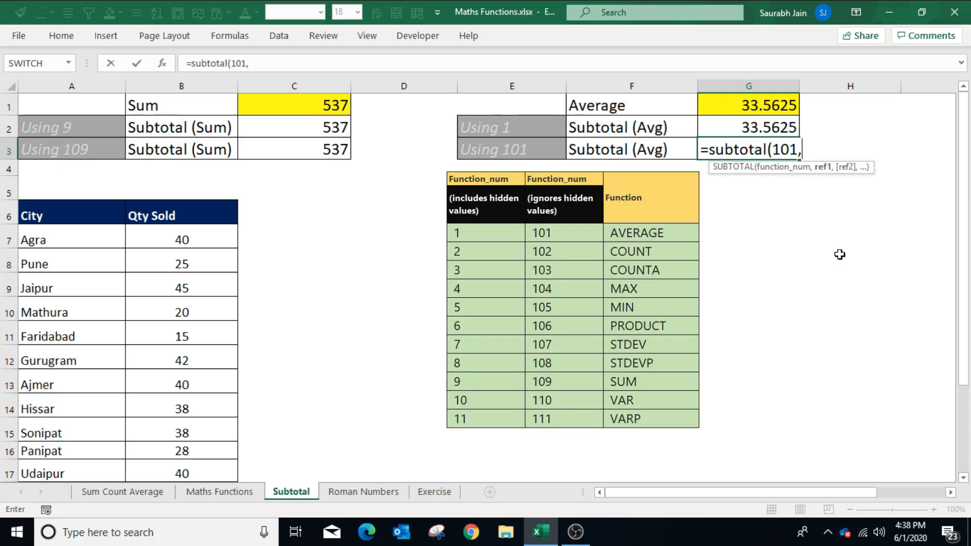
left_click_drag(154, 241, 158, 458)
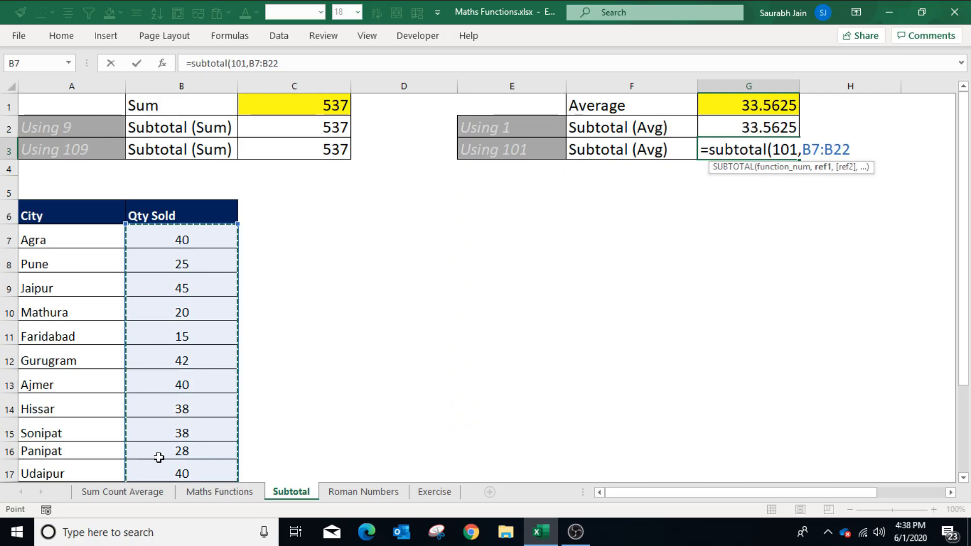
type(")")
key("Return")
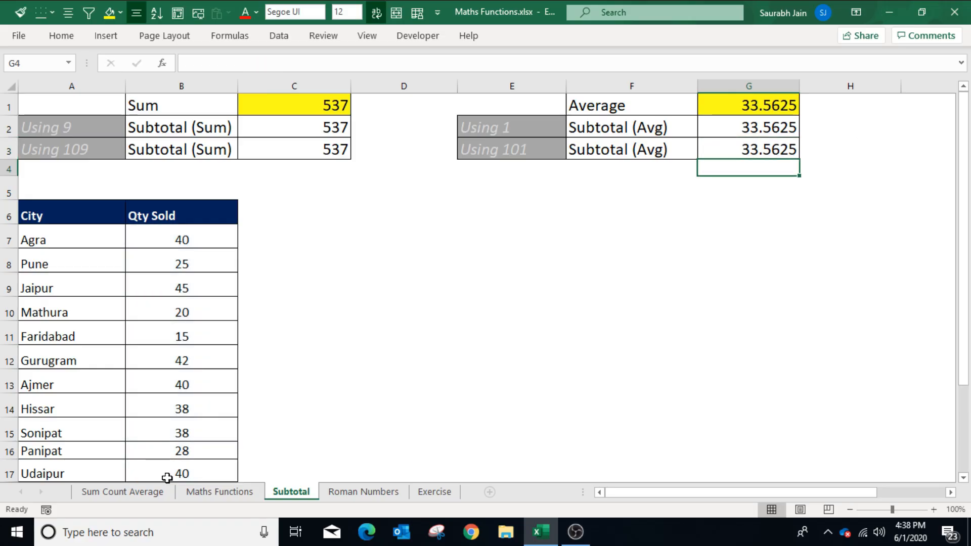
Hide rows 10 to 12, Mathura through Gurugram, to test the sum and average subtotals
left_click_drag(9, 313, 9, 360)
right_click(9, 360)
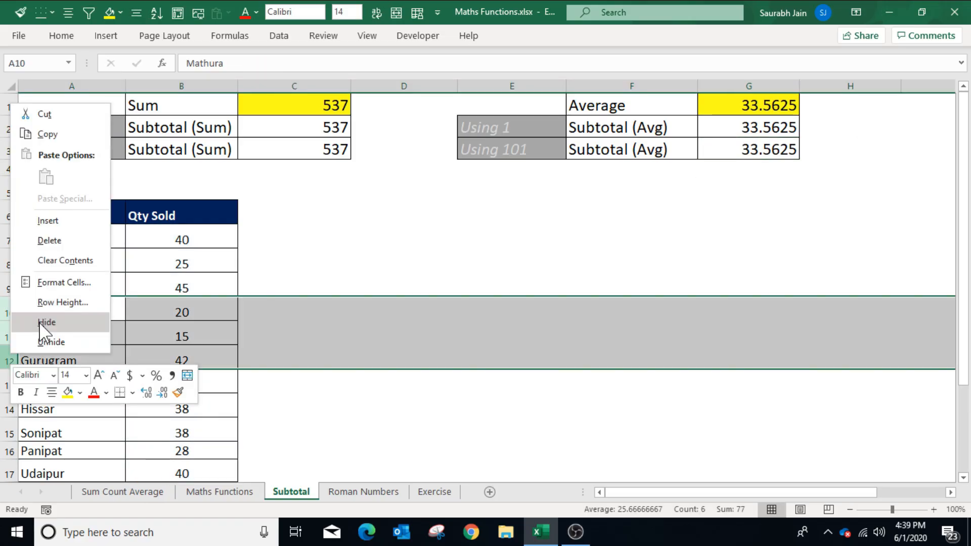
left_click(45, 323)
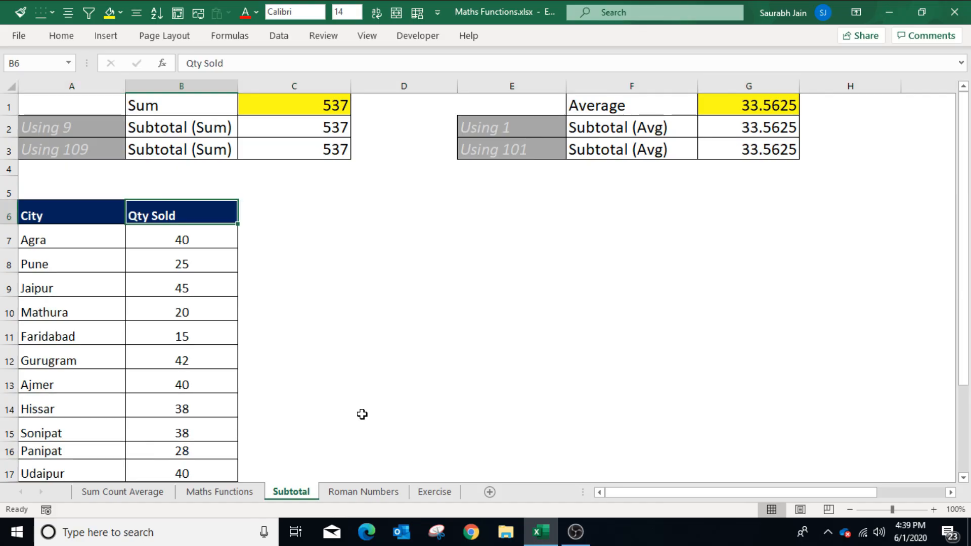
Turn on filtering for the City table and show only cities beginning with "M"
key("ctrl+shift+l")
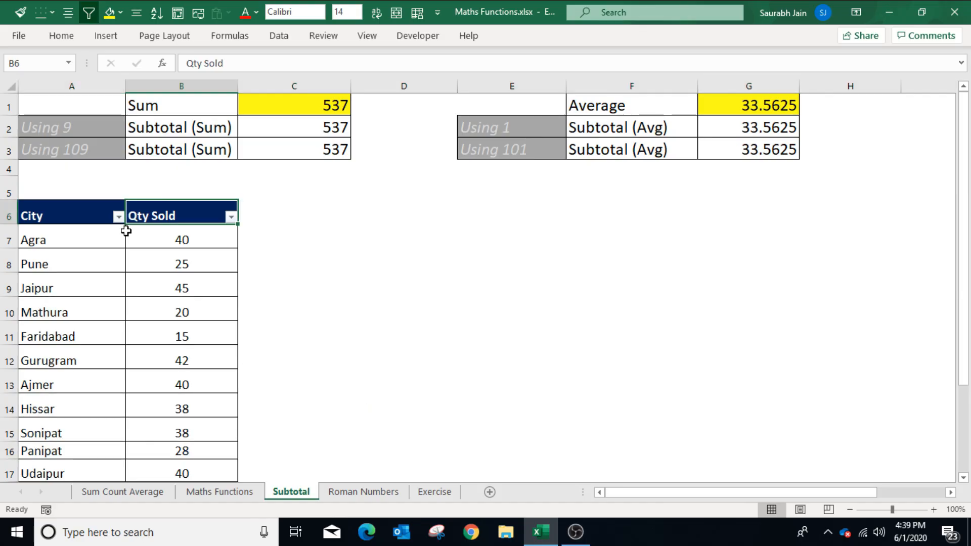
left_click(119, 217)
mouse_move(166, 315)
left_click(384, 360)
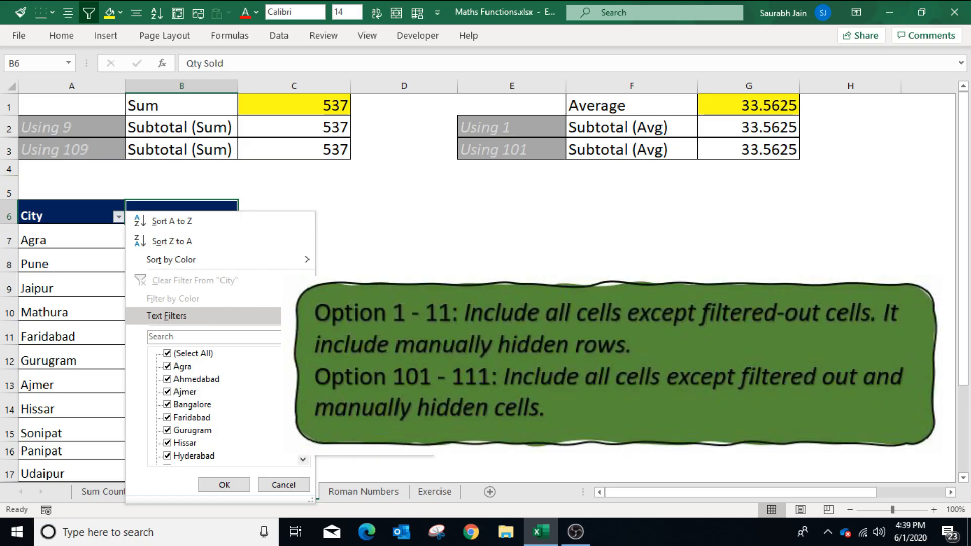
type("M")
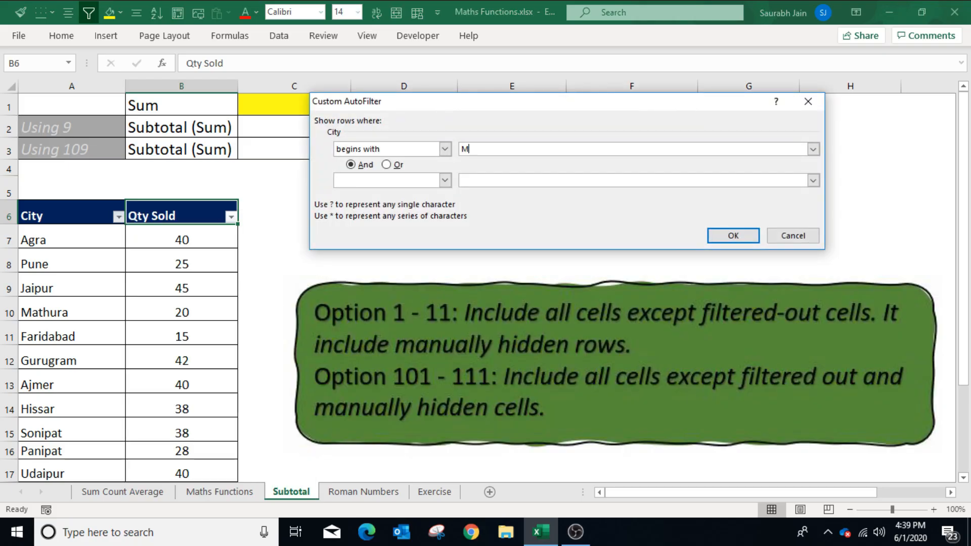
key("Return")
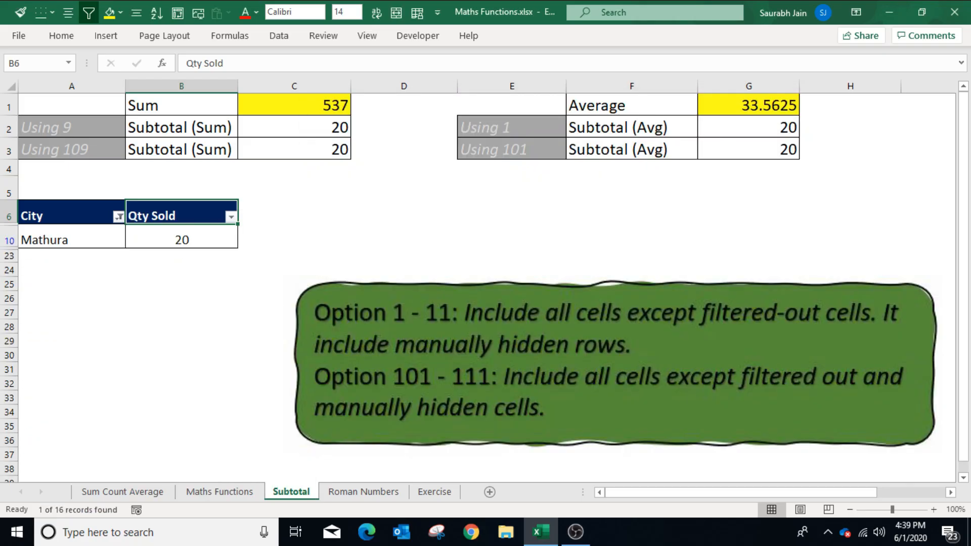